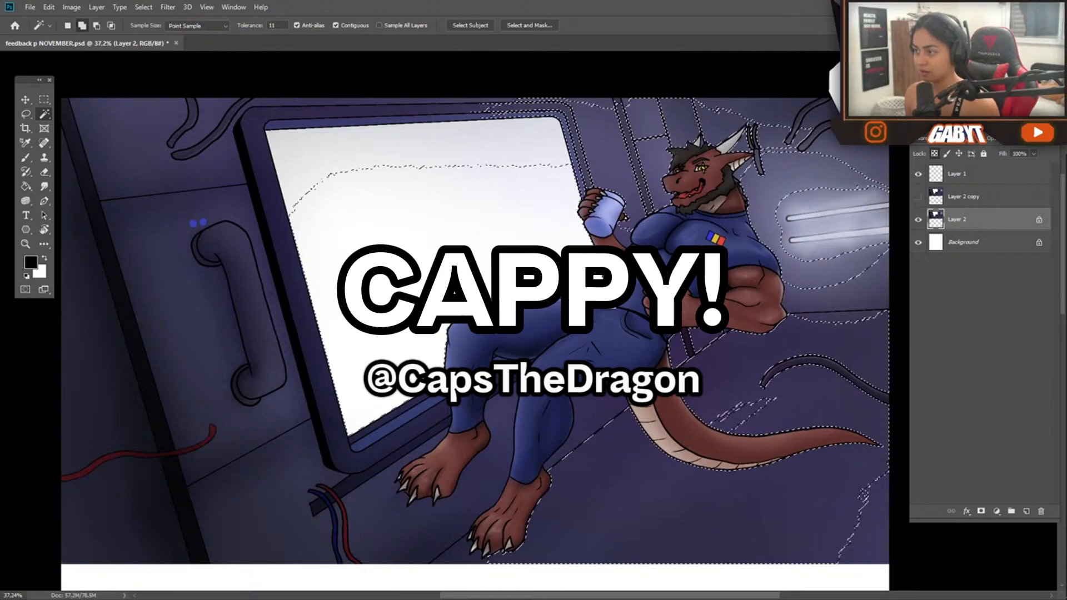
Undo the last selection change and add the floor areas around the character's legs and feet to the background selection with the Magic Wand
key(ctrl+z)
shift+click(508, 383)
shift+click(499, 367)
shift+click(439, 402)
shift+click(438, 416)
shift+click(423, 448)
shift+click(436, 427)
scroll(456, 456, up, 5)
shift+click(517, 445)
drag(548, 430, 306, 516)
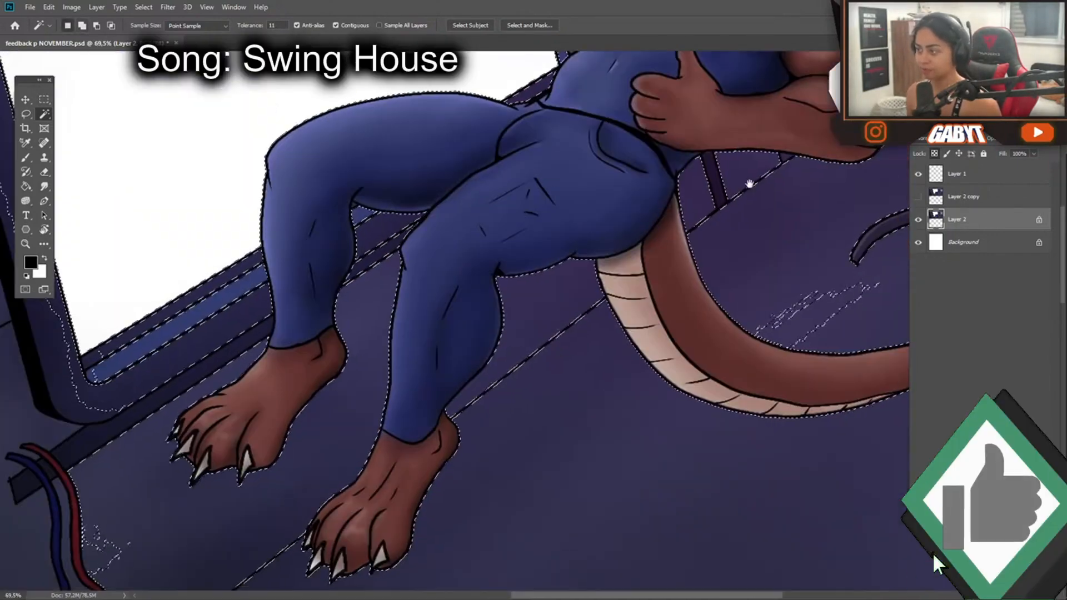
Use the Lasso to add missed patches around the character's feet, legs and tail to the background selection
drag(662, 239, 554, 399)
key(l)
mouse_move(567, 346)
mouse_down()
mouse_move(658, 327)
mouse_move(581, 408)
mouse_up()
mouse_move(553, 408)
mouse_down()
mouse_move(491, 359)
mouse_move(349, 319)
mouse_up()
mouse_move(410, 410)
mouse_down()
mouse_move(476, 444)
mouse_move(598, 199)
mouse_move(587, 214)
mouse_up()
mouse_move(618, 150)
mouse_down()
mouse_move(626, 193)
mouse_move(601, 368)
mouse_up()
mouse_move(568, 437)
mouse_down()
mouse_move(550, 436)
mouse_move(550, 353)
mouse_move(776, 267)
mouse_up()
drag(468, 188, 545, 342)
Add the gaps beside the neck, along the window frame and behind the raised forearm to the background selection with the Lasso
scroll(545, 342, up, 5)
key(shift)
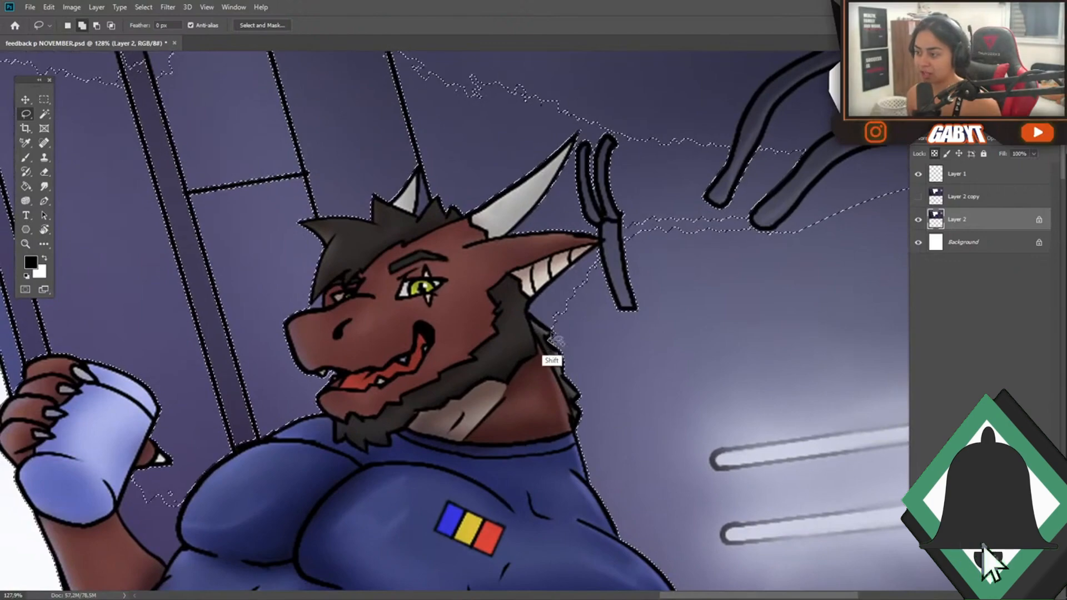
drag(538, 295, 679, 223)
scroll(667, 233, down, 5)
mouse_move(311, 267)
mouse_down()
mouse_move(505, 248)
mouse_move(570, 271)
mouse_up()
drag(477, 243, 595, 171)
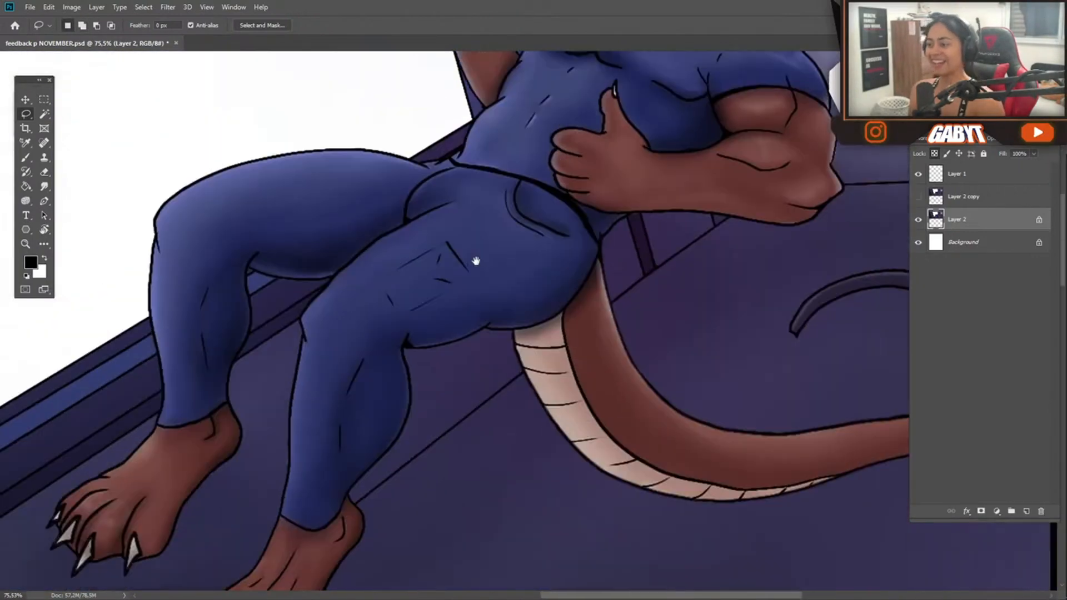
scroll(476, 261, up, 3)
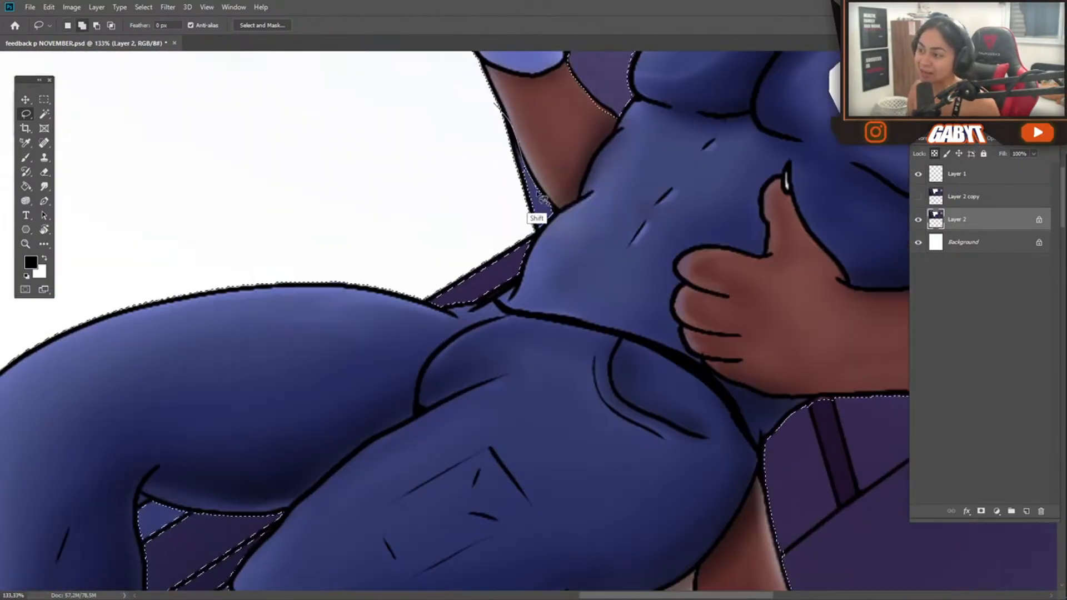
drag(512, 173, 534, 245)
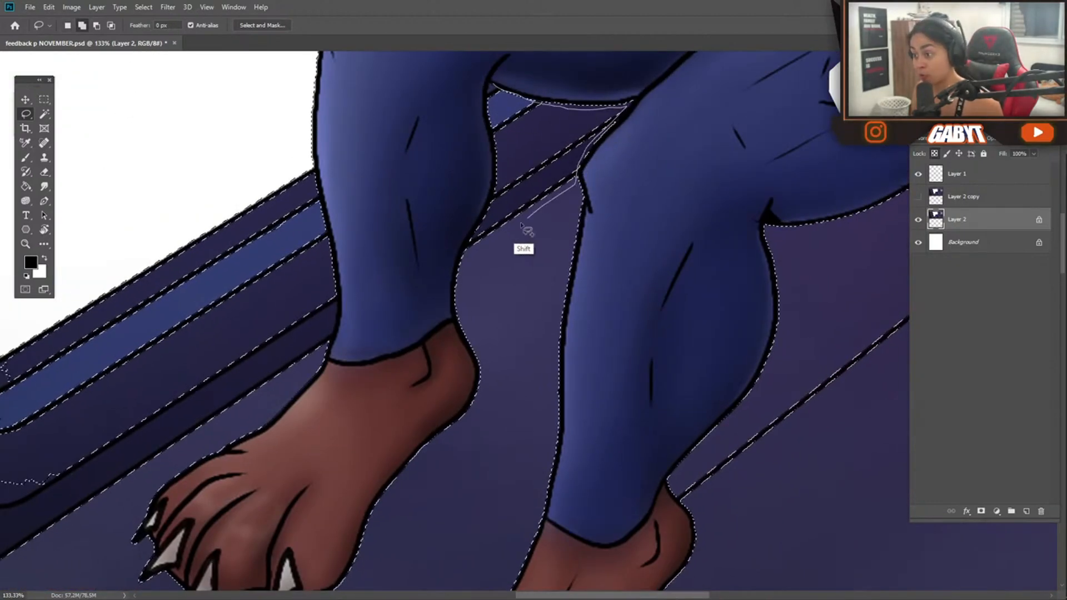
Add the remaining gaps between the legs and along the floor lines to the background selection with the Lasso
scroll(505, 179, left, 5)
drag(499, 338, 496, 153)
scroll(543, 238, down, 7)
drag(629, 264, 476, 389)
drag(402, 381, 544, 270)
mouse_move(757, 103)
mouse_down()
mouse_move(464, 298)
mouse_move(617, 311)
mouse_move(625, 284)
mouse_up()
scroll(612, 309, down, 6)
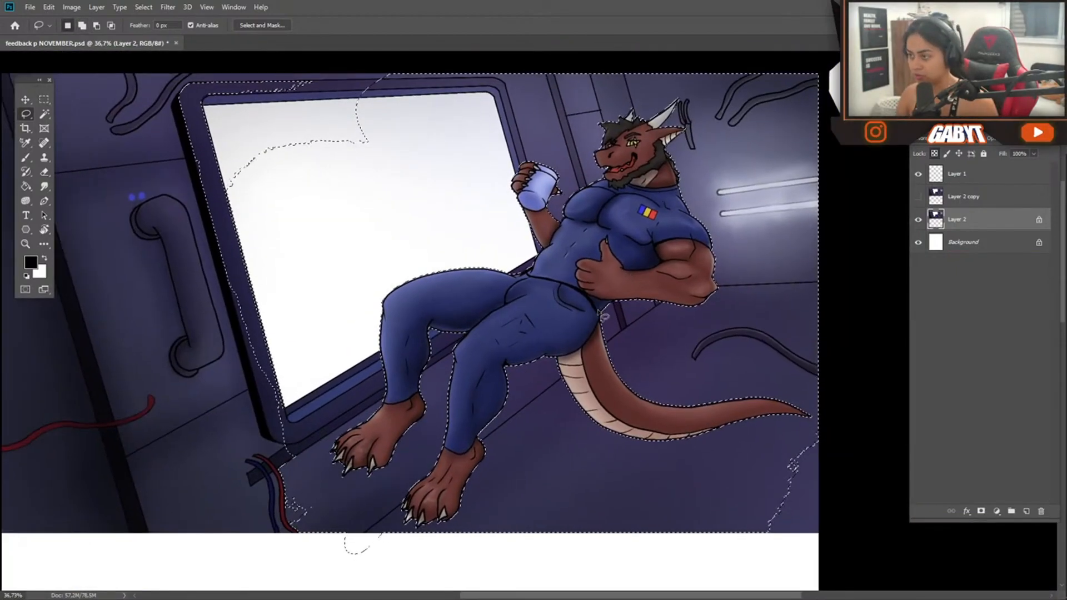
Create a new layer above Layer 2 and try painting inside the background selection with an enlarged brush
key(ctrl+shift+n)
key(Return)
key(b)
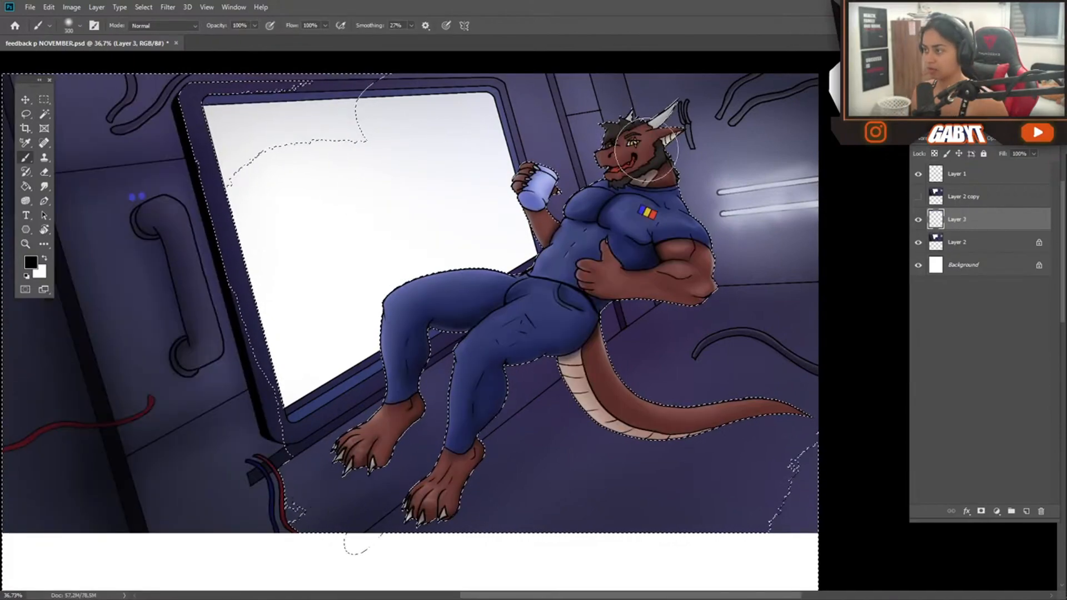
key(])
key(])
key(])
key(])
key(])
key(])
key(])
key(])
drag(649, 146, 612, 178)
right_click(612, 150)
drag(670, 196, 792, 196)
mouse_move(650, 167)
mouse_down()
mouse_move(527, 298)
mouse_move(509, 443)
mouse_move(748, 392)
mouse_up()
Discard the trial painting and isolate the character on a separate layer above Layer 2
key(ctrl+d)
ctrl+click(935, 220)
key(Delete)
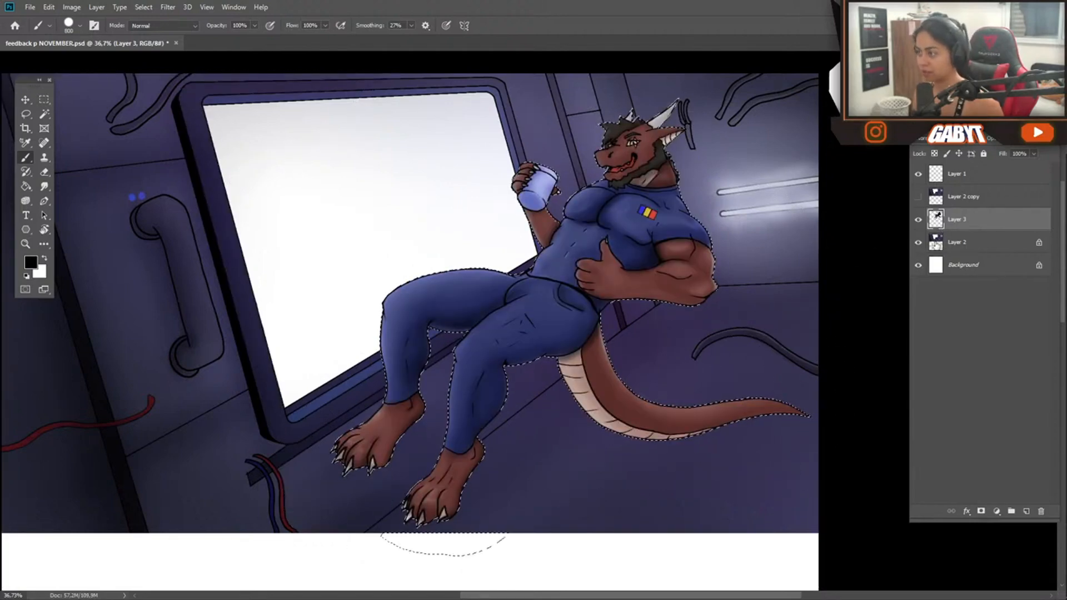
Paint a soft white haze over the cabin background on Layer 2 with a very large soft brush at 10% opacity
click(937, 239)
key(ctrl+d)
right_click(537, 239)
double_click(641, 314)
drag(609, 179, 696, 191)
click(650, 286)
key(ctrl+z)
alt+click(576, 224)
key(1)
mouse_move(626, 182)
mouse_down()
mouse_move(603, 365)
mouse_move(699, 175)
mouse_move(759, 146)
mouse_up()
drag(453, 120, 497, 264)
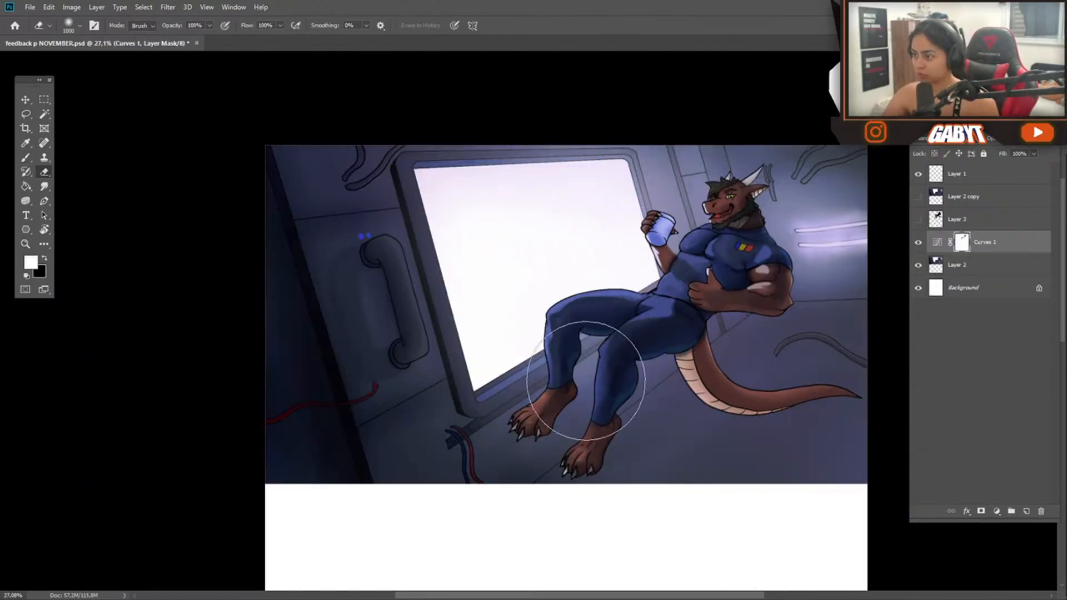
Check Layer 2's visibility and merge the character down into the painted background
key(bracketleft)
key(bracketleft)
key(bracketleft)
key(bracketleft)
key(bracketleft)
key(bracketleft)
key(bracketleft)
click(918, 243)
click(919, 242)
key(ctrl+e)
key(ctrl+z)
key(ctrl+e)
Paint light highlights on the character's body and set the brush mode to Linear Dodge (Add)
scroll(734, 243, up, 8)
key(b)
drag(748, 246, 721, 252)
ctrl+click(935, 219)
key(Return)
click(164, 26)
click(175, 152)
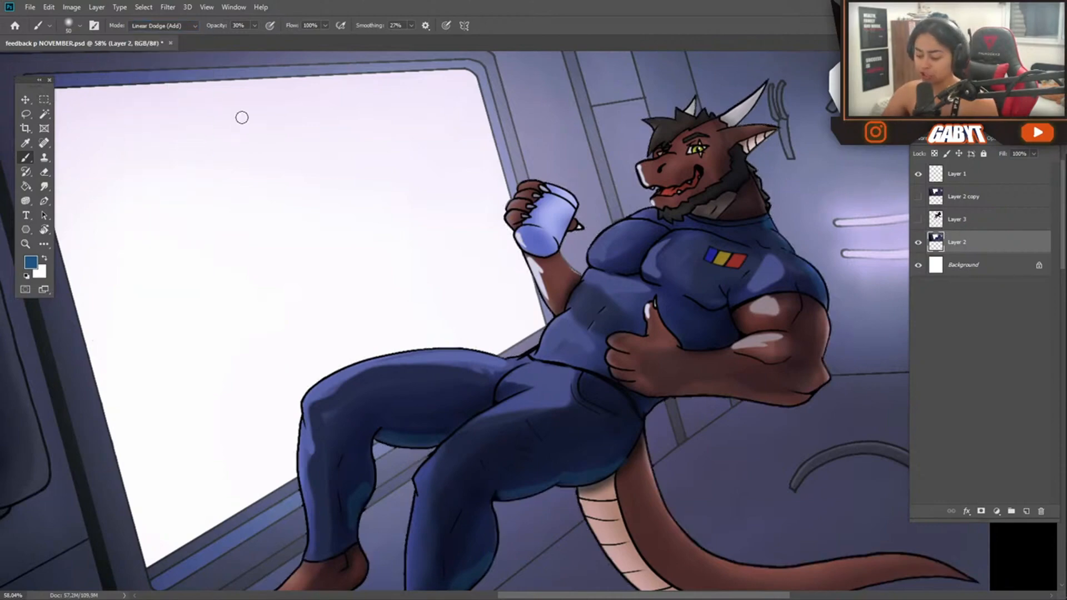
Enlarge the Linear Dodge (Add) brush to 150 px and dab a soft glow on the character's upper body and face
key(super)
key(super)
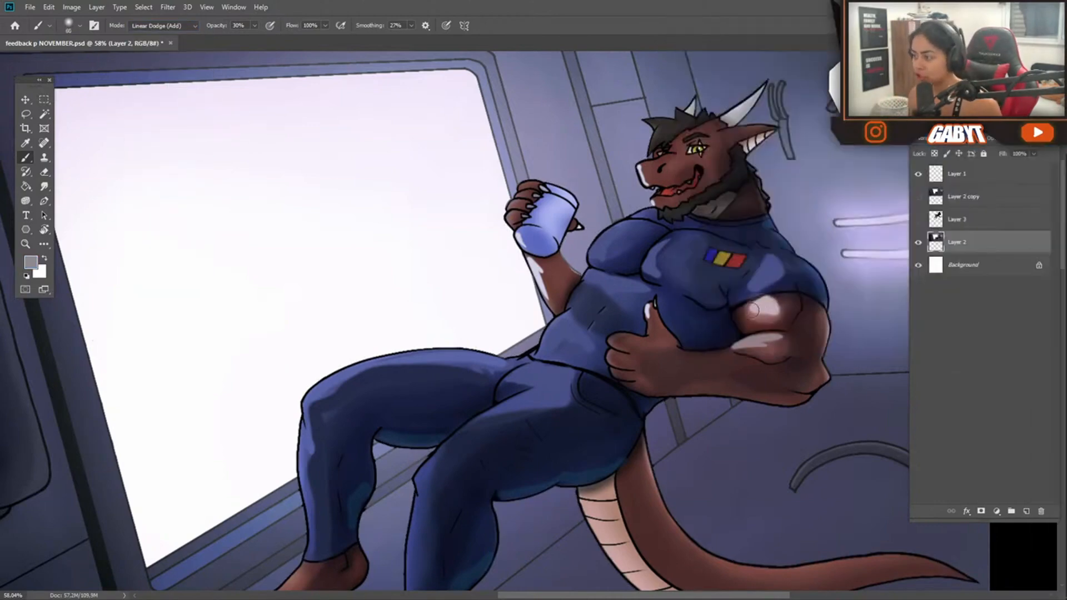
key(bracketright)
key(bracketright)
key(bracketright)
key(bracketright)
drag(605, 256, 624, 229)
key(ctrl+z)
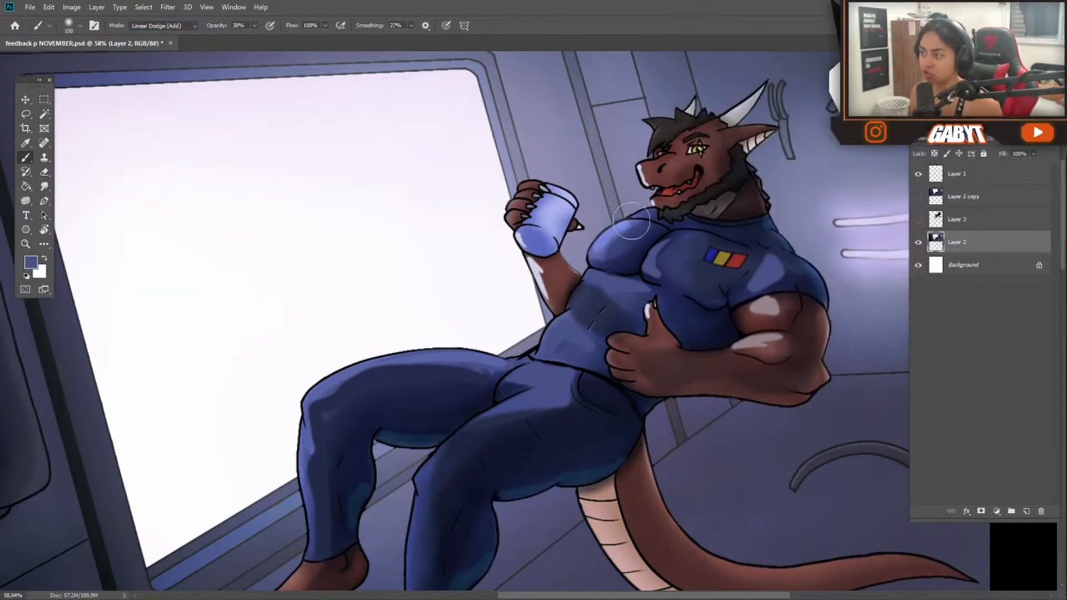
alt+click(656, 174)
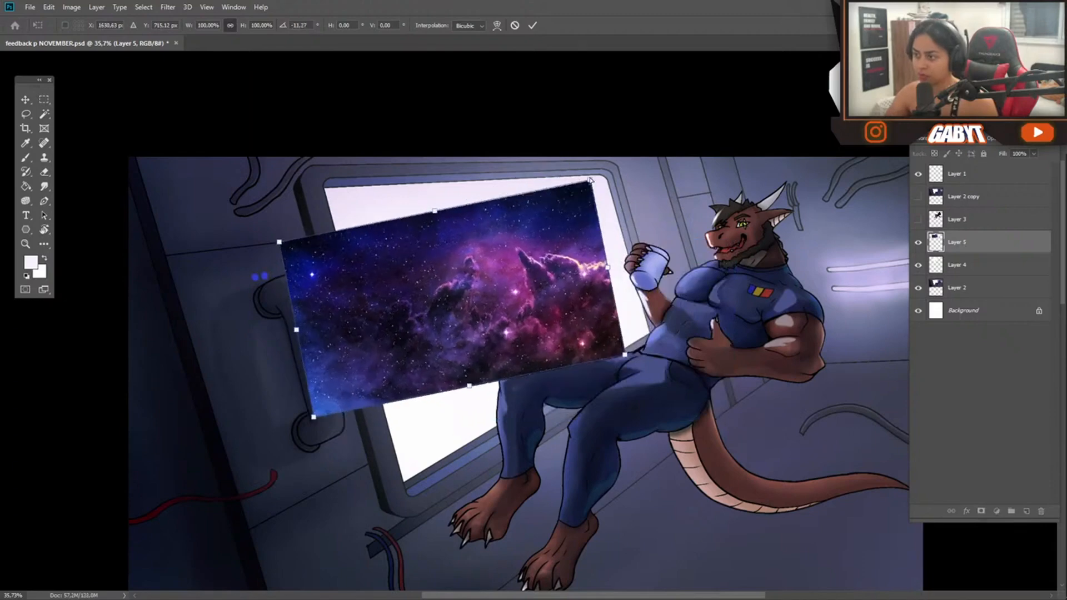
Fit the nebula image over the window opening and clip it to the window shape on Layer 4
drag(590, 181, 610, 177)
drag(625, 355, 659, 348)
drag(314, 417, 394, 469)
drag(301, 238, 319, 178)
drag(610, 177, 606, 171)
key(Return)
alt+click(966, 252)
click(966, 265)
Smudge the window shape's edges on Layer 4 and check the picture with Layer 3 switched on and off
mouse_move(340, 195)
mouse_down()
mouse_move(427, 201)
mouse_move(274, 171)
mouse_move(242, 186)
mouse_up()
click(44, 187)
mouse_move(543, 302)
mouse_down()
mouse_move(504, 270)
mouse_move(451, 262)
mouse_up()
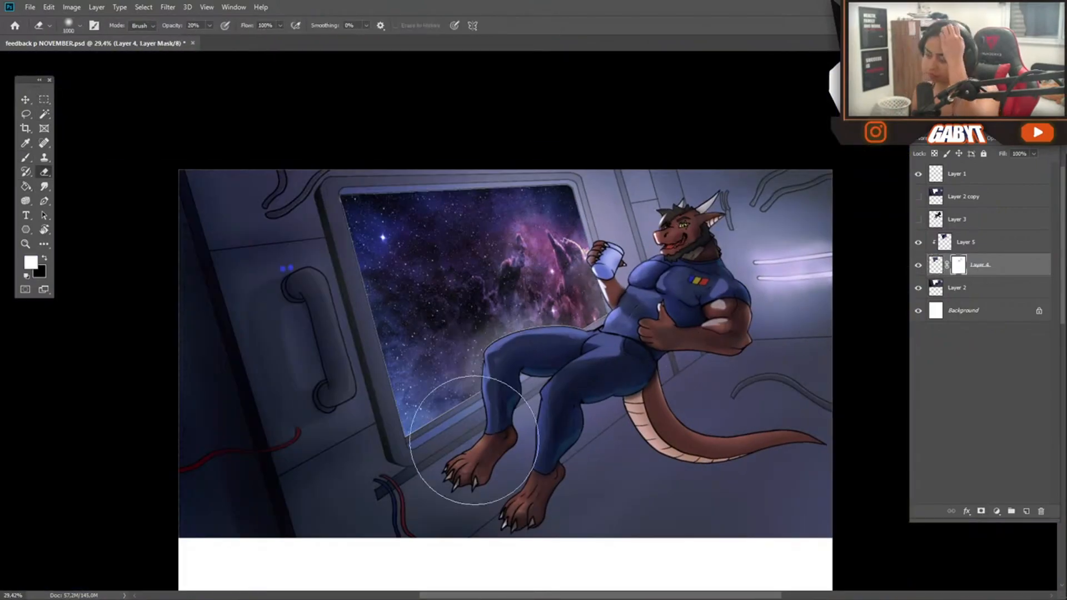
click(918, 220)
click(919, 220)
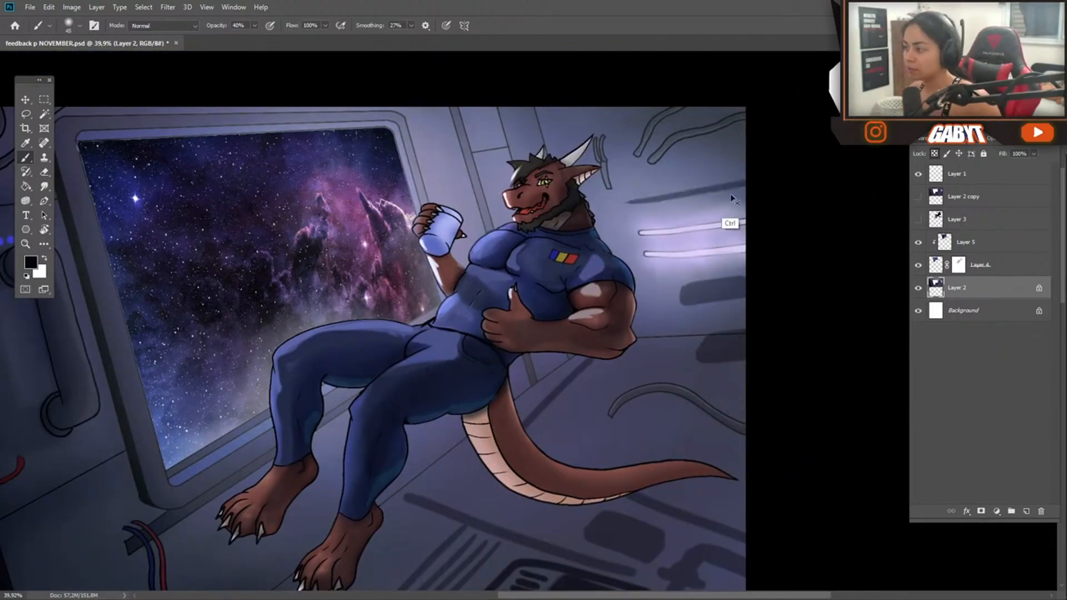
Paint dark panel lines, vents and hatch shapes on the cabin's back wall and floor with a black brush at 40% opacity
key(ctrl+z)
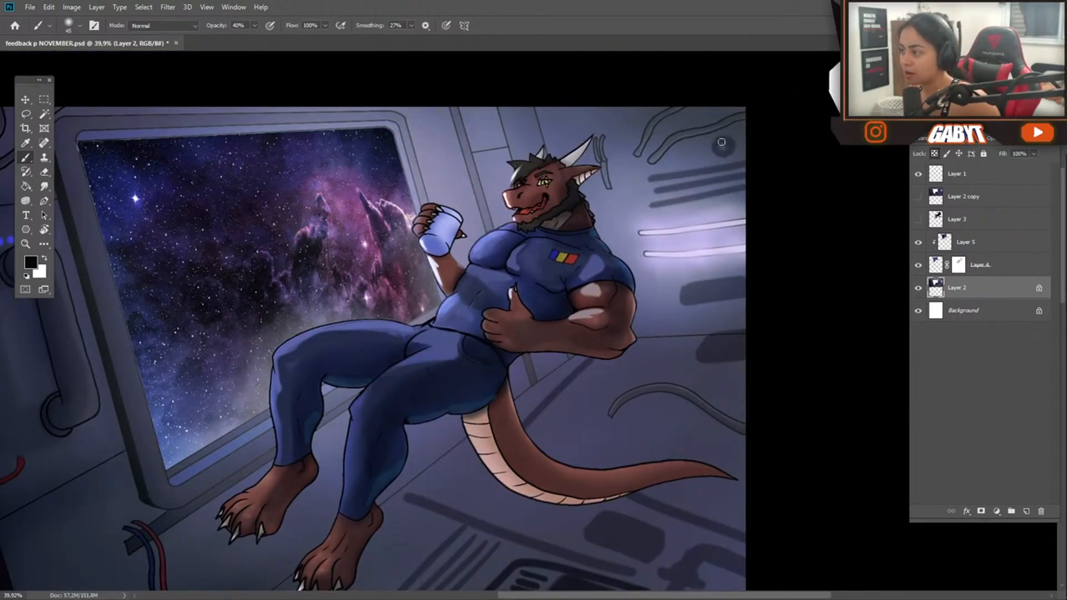
drag(572, 117, 556, 122)
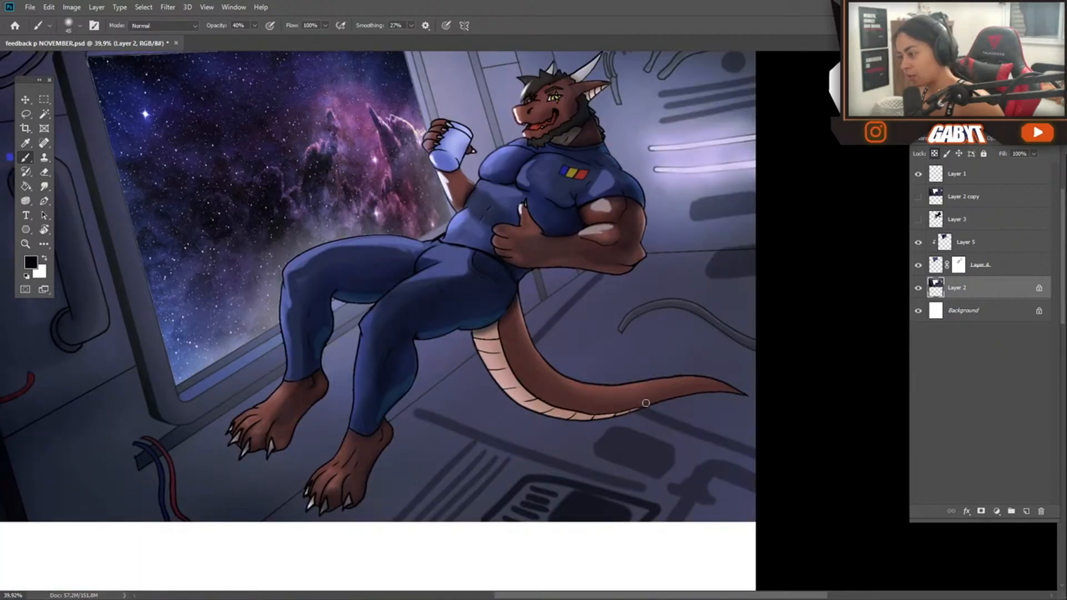
drag(774, 418, 684, 405)
mouse_move(645, 465)
mouse_down()
mouse_move(566, 414)
mouse_move(620, 392)
mouse_up()
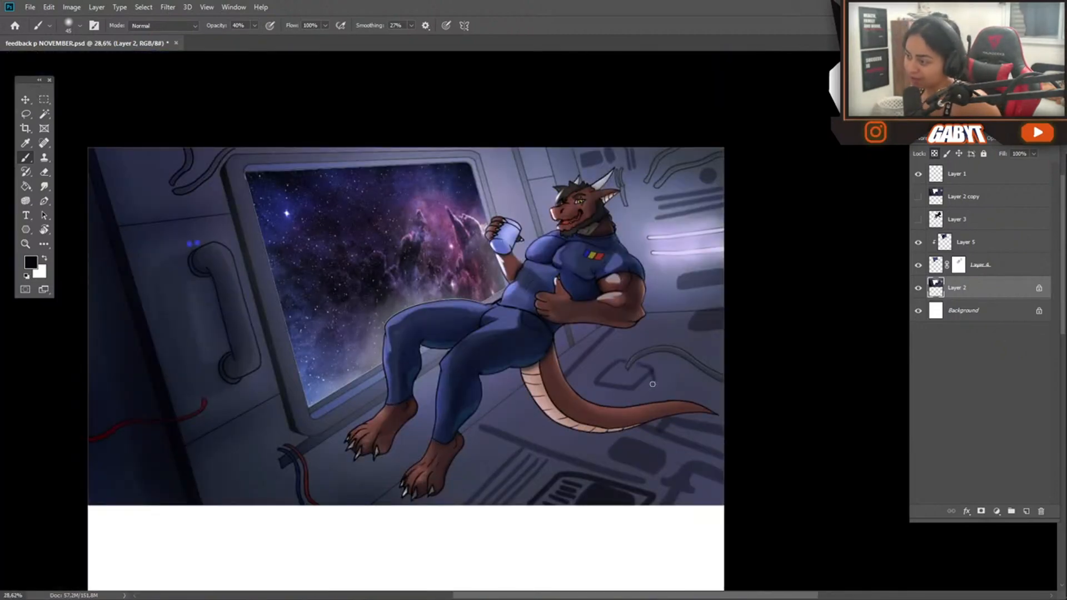
mouse_move(600, 453)
mouse_down()
mouse_move(539, 450)
mouse_move(596, 448)
mouse_up()
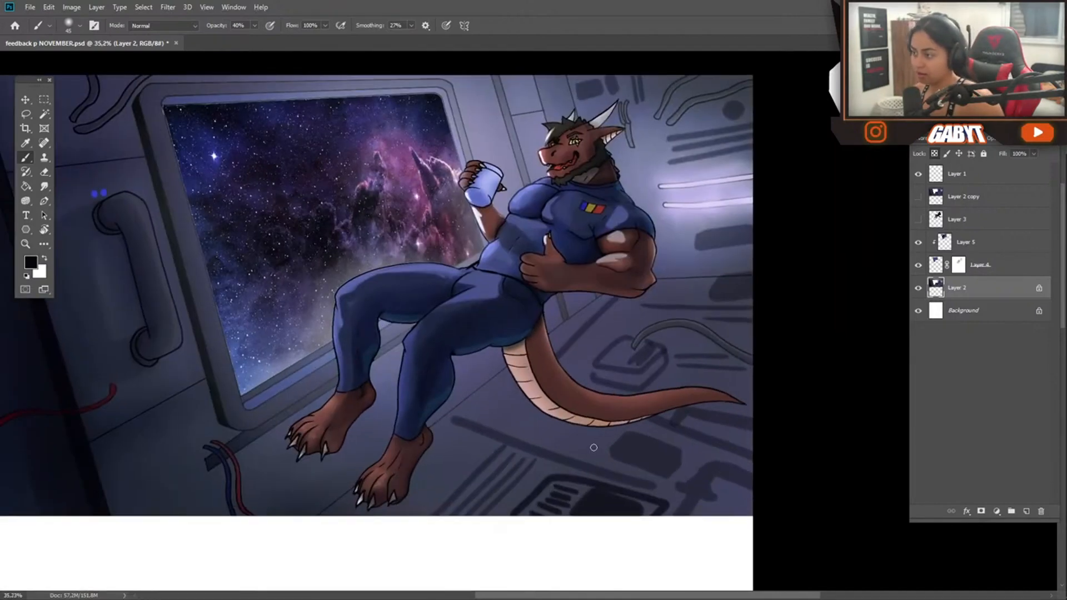
drag(707, 277, 731, 276)
Paint bright white light strips and indicator dots on the cabin walls and floor at 100% brush opacity
key(0)
drag(791, 232, 648, 243)
drag(531, 422, 587, 279)
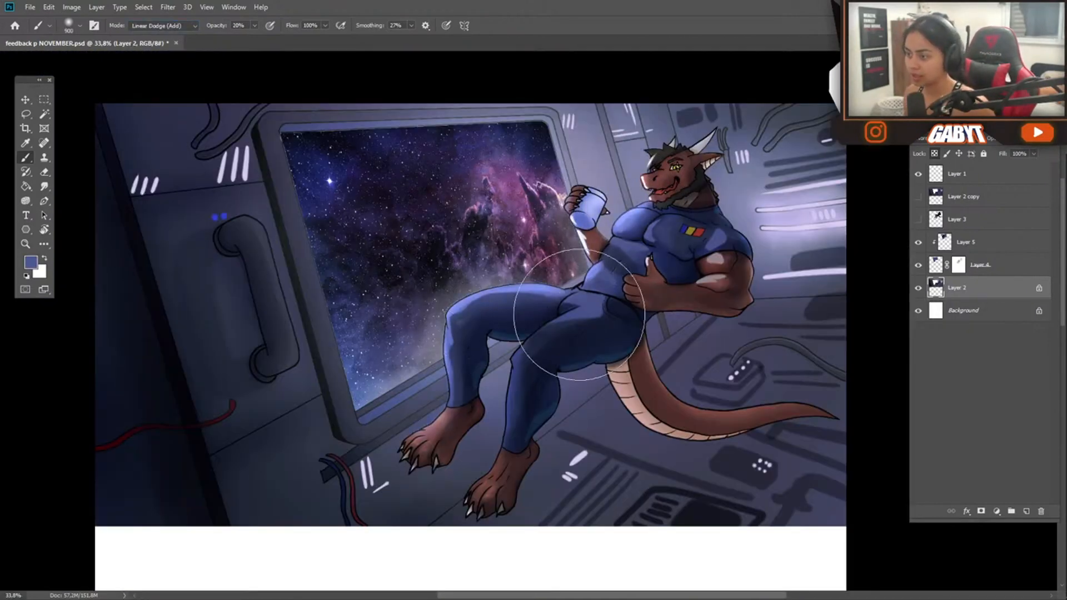
Brush a soft blue Linear Dodge (Add) glow over the character's torso at 20% opacity with a very large brush
drag(670, 224, 652, 233)
mouse_move(660, 339)
mouse_down()
mouse_move(578, 341)
mouse_move(663, 338)
mouse_up()
key(bracketright)
key(bracketright)
mouse_move(673, 230)
mouse_down()
mouse_move(685, 239)
mouse_move(611, 257)
mouse_move(653, 226)
mouse_up()
Start a Curves adjustment on Layer 2 and shape one colour channel's curve with midtone and shadow points
key(ctrl+u)
key(Escape)
key(ctrl+m)
drag(880, 149, 334, 82)
click(115, 119)
click(105, 148)
drag(165, 202, 165, 204)
drag(129, 240, 128, 239)
Raise the Blue channel's midtones, apply the Curves adjustment and compare the result with the Layer 2 copy
click(116, 119)
click(109, 156)
drag(166, 203, 159, 189)
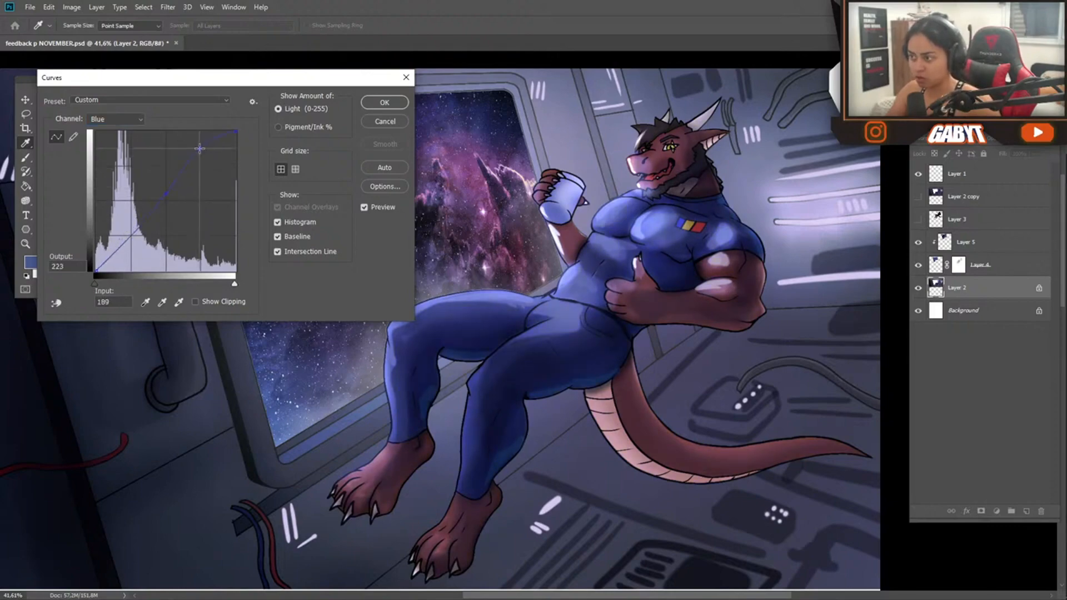
click(385, 102)
click(916, 198)
click(916, 197)
drag(884, 272, 867, 272)
click(917, 198)
click(917, 198)
Set the brush mode to Color Dodge and add a blue glow to the floor panels' indicator lights with a smaller brush
click(163, 25)
click(150, 145)
click(780, 376)
key(bracketleft)
key(bracketleft)
key(bracketleft)
key(bracketleft)
key(bracketleft)
key(bracketleft)
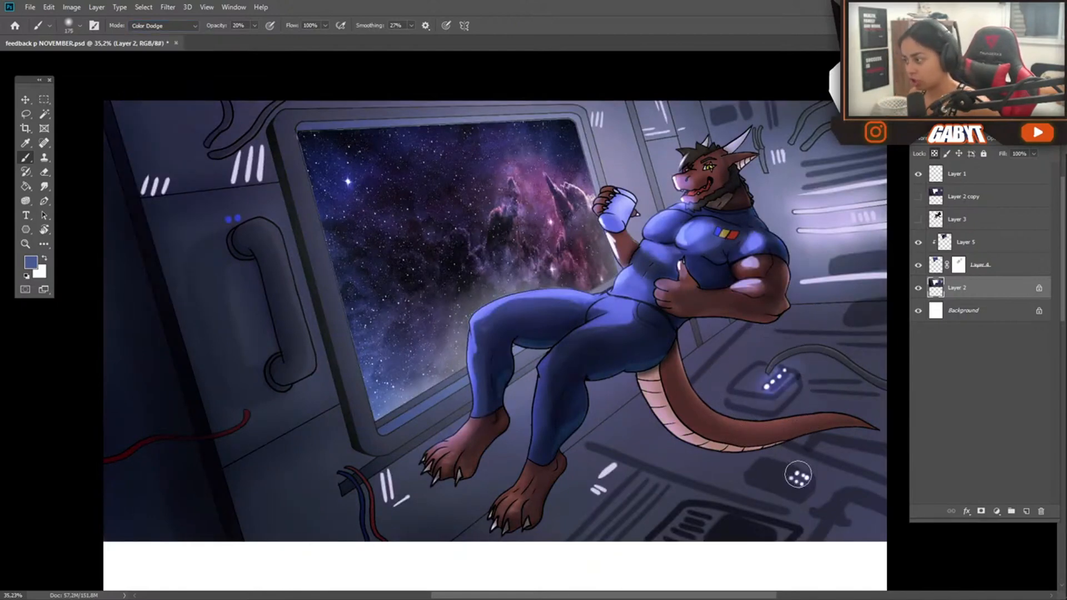
Trace a Color Dodge glow along the three long light tubes and the short strips on the back wall
drag(802, 282, 884, 277)
drag(800, 230, 883, 226)
drag(887, 182, 801, 194)
click(778, 157)
Enlarge the brush and dab a glow on the short light strips beside the handle, the cables and the window frame
key(bracketright)
key(bracketright)
key(bracketright)
click(249, 164)
click(155, 184)
click(391, 485)
click(598, 122)
Spread a broad Color Dodge glow across the back wall around the light tubes and the area behind the character
mouse_move(691, 275)
mouse_down()
mouse_move(639, 285)
mouse_move(750, 340)
mouse_up()
click(814, 329)
click(810, 227)
click(806, 158)
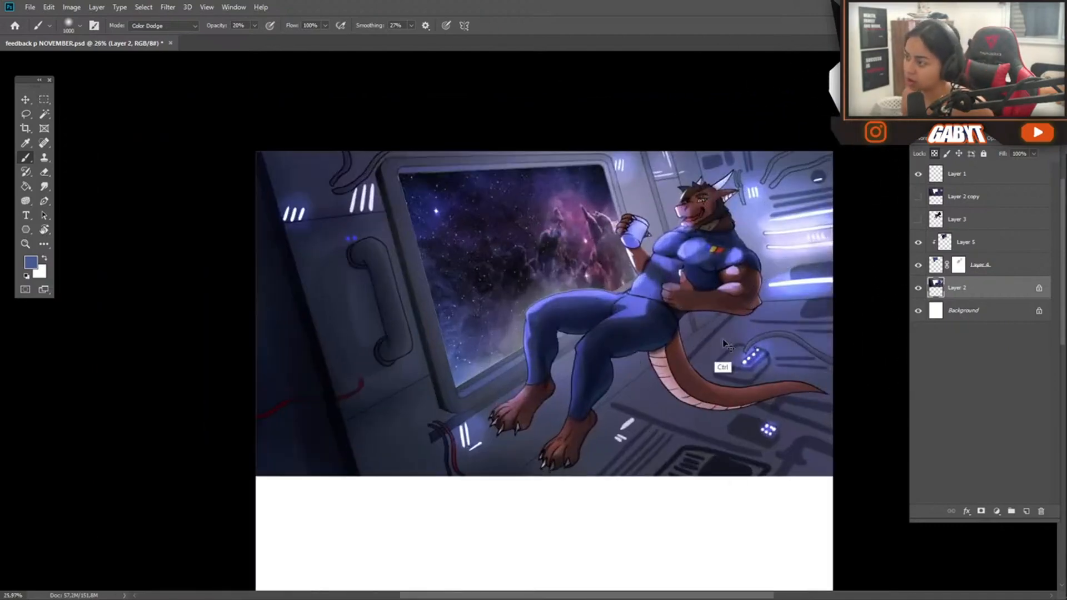
drag(710, 309, 789, 312)
Paint a rim light along the tail's upper edge with a small Linear Dodge (Add) brush at 100% opacity
key(bracketleft)
key(bracketleft)
key(bracketleft)
key(bracketleft)
key(bracketleft)
key(bracketleft)
key(bracketleft)
key(bracketleft)
key(bracketleft)
key(bracketleft)
key(bracketleft)
key(bracketleft)
key(bracketleft)
key(bracketleft)
key(bracketleft)
key(bracketleft)
key(bracketleft)
drag(398, 356, 276, 266)
key(0)
click(163, 26)
click(159, 155)
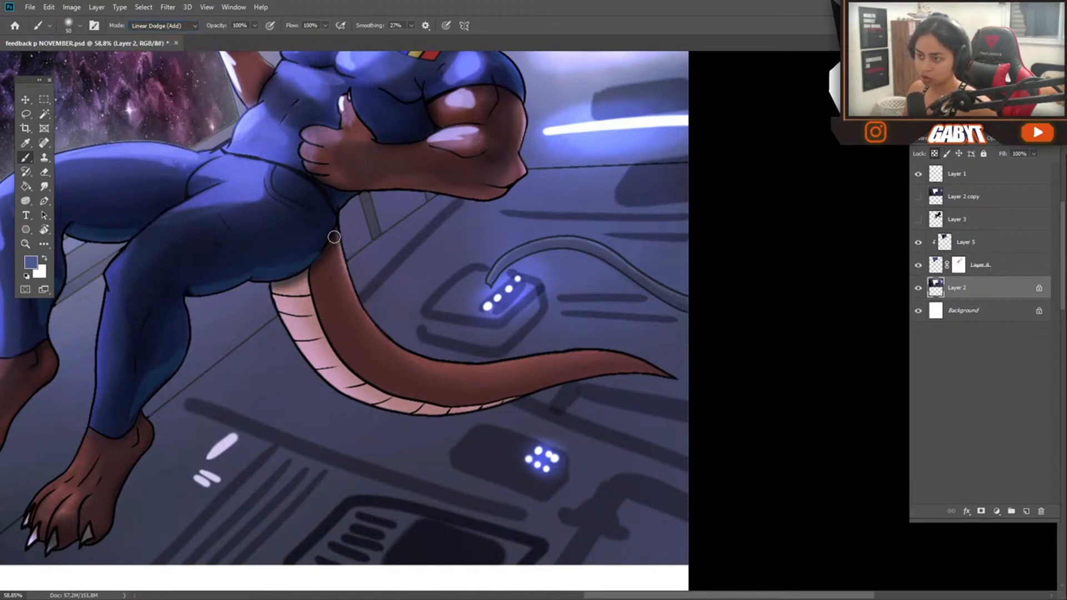
drag(338, 239, 410, 369)
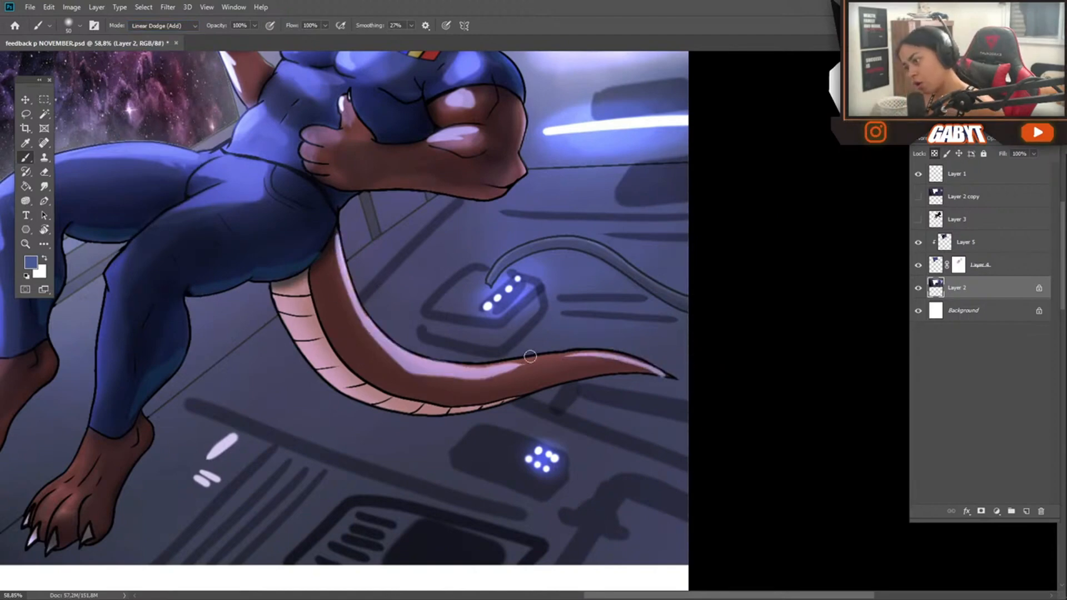
Paint rim highlights along the back of the character's neck and on the arms with the Linear Dodge (Add) brush
drag(539, 266, 568, 423)
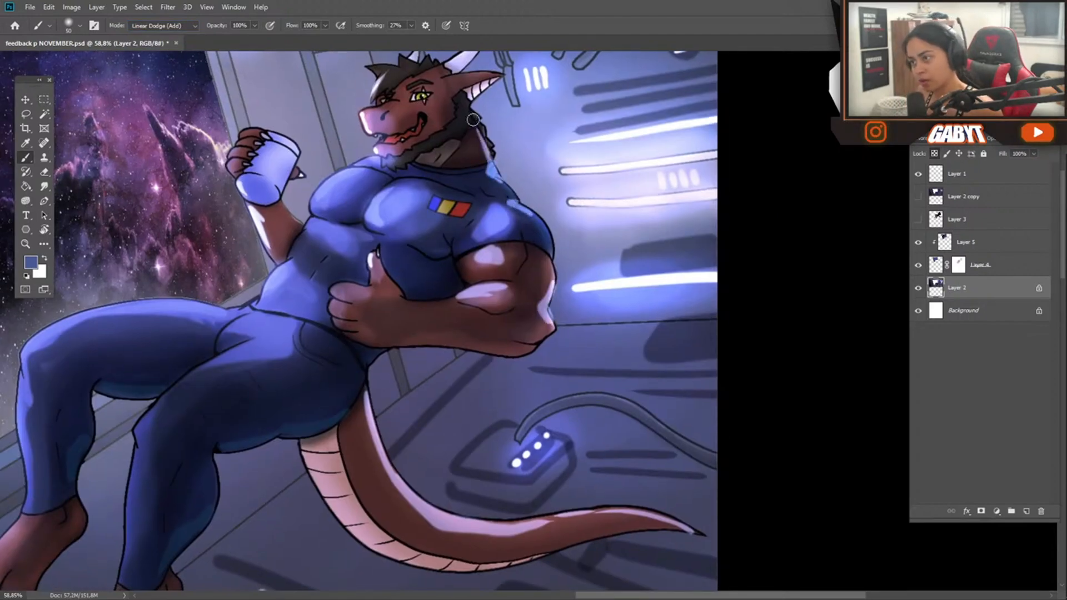
drag(475, 121, 505, 240)
mouse_move(449, 295)
mouse_down()
mouse_move(462, 294)
mouse_move(356, 295)
mouse_move(409, 294)
mouse_up()
drag(244, 286, 373, 240)
Try a large dark navy soft brush in Normal mode over the character's lower legs and feet
key(alt+shift+n)
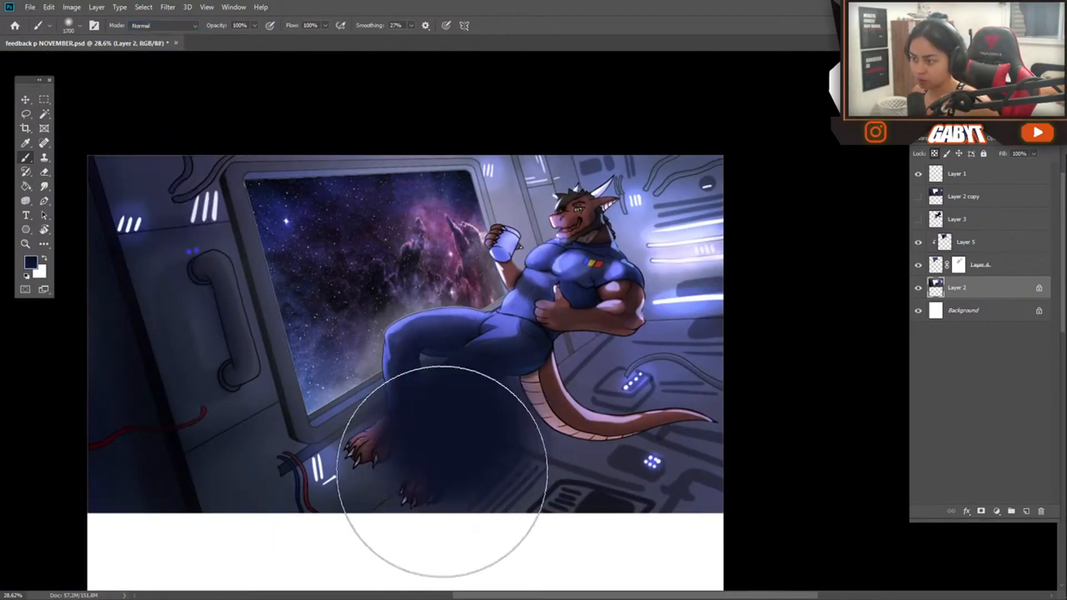
drag(452, 442, 444, 476)
key(ctrl+z)
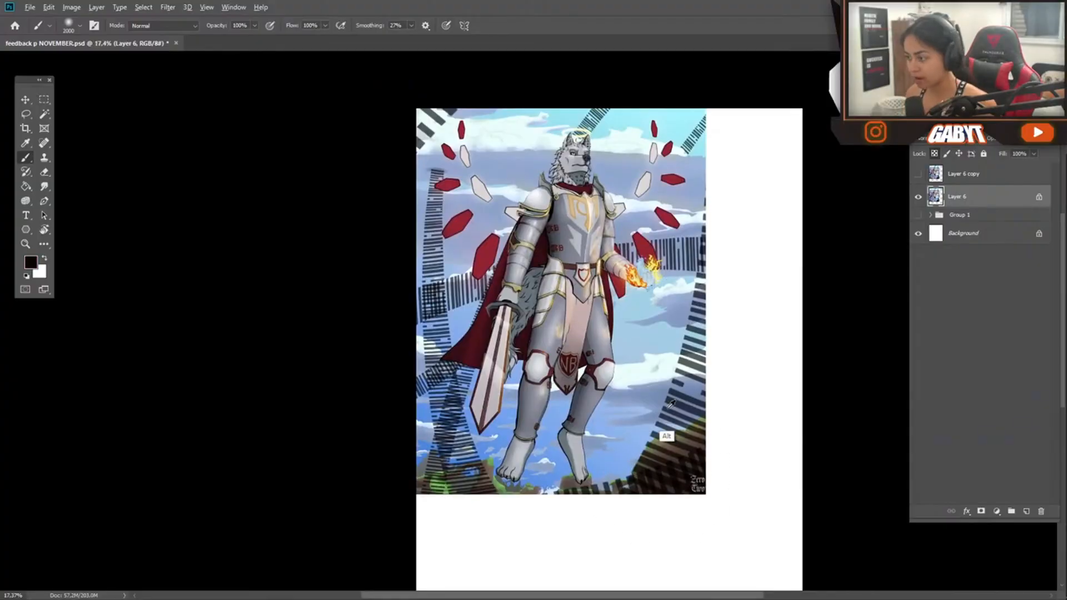
Paint a large soft haze over the knight illustration's background and lower portion with a 40% opacity brush
key(F5)
key(F5)
key(4)
mouse_move(631, 492)
mouse_down()
mouse_move(368, 233)
mouse_move(445, 111)
mouse_up()
alt+click(653, 389)
drag(653, 390, 492, 410)
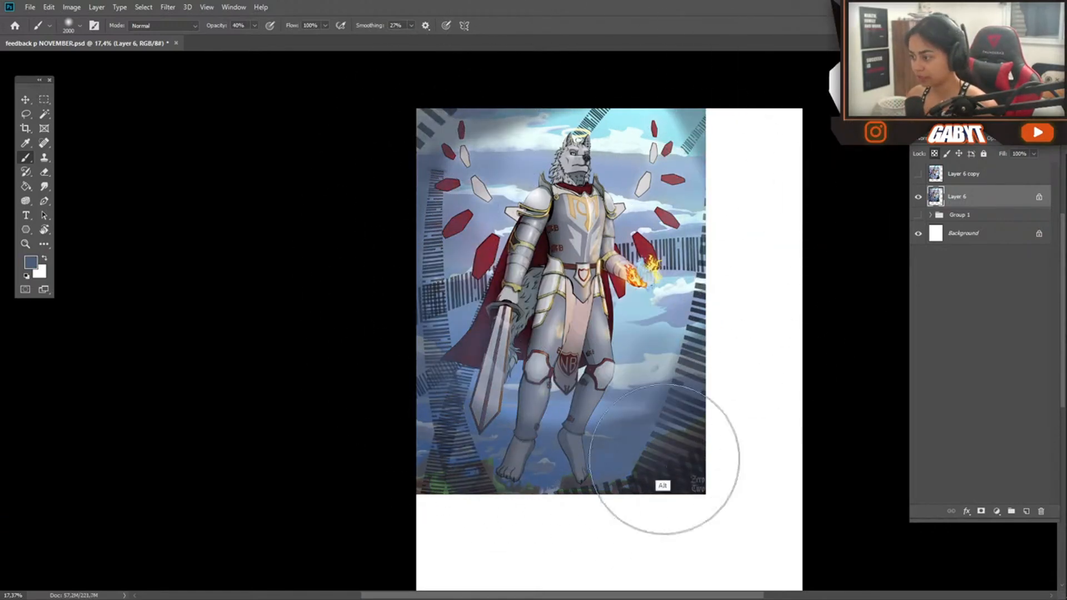
drag(640, 450, 472, 452)
Paint blue-grey reflections onto the knight's leg and arm armor with a small Normal brush at 100% opacity
alt+click(688, 361)
drag(692, 356, 695, 328)
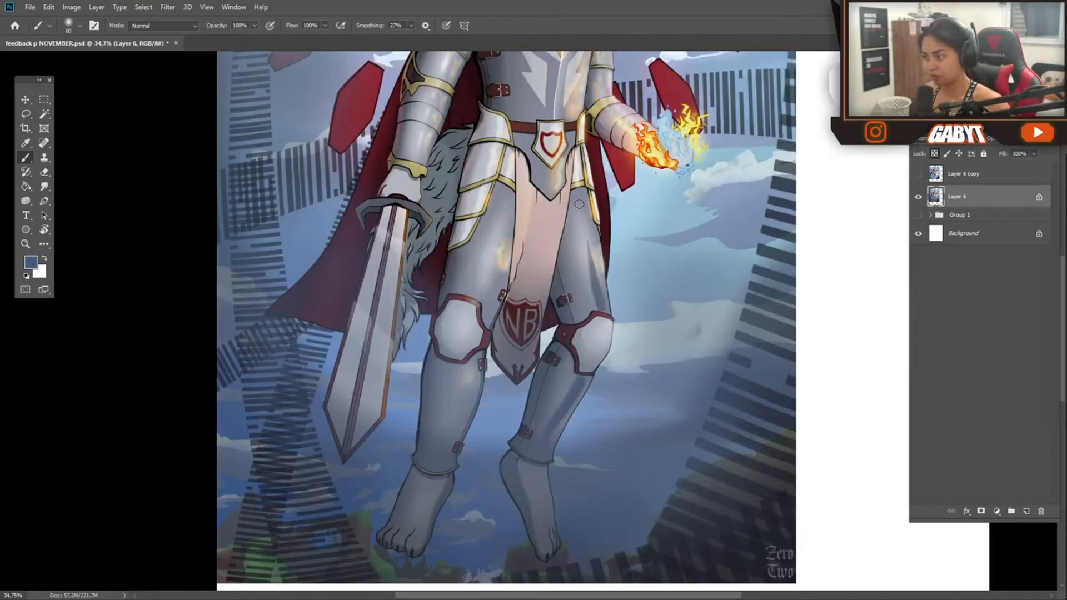
drag(508, 235, 482, 317)
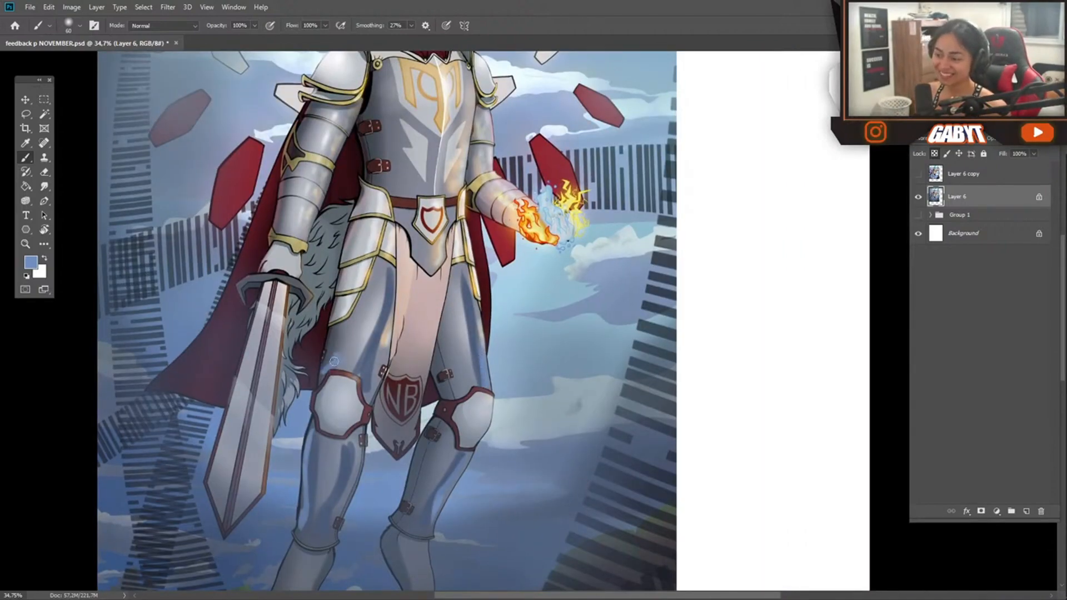
drag(438, 292, 490, 442)
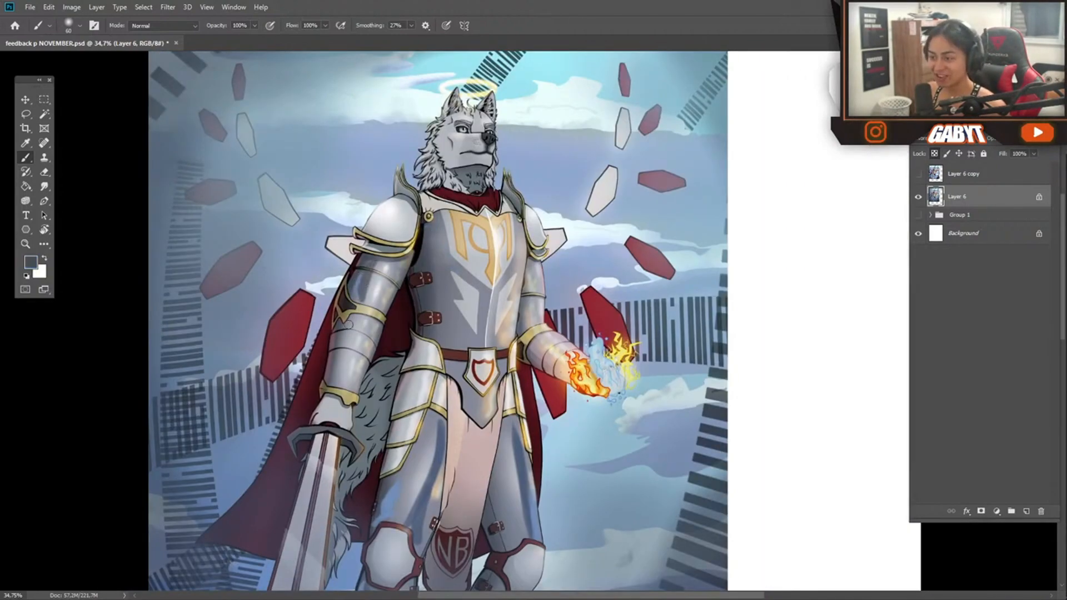
drag(344, 326, 335, 379)
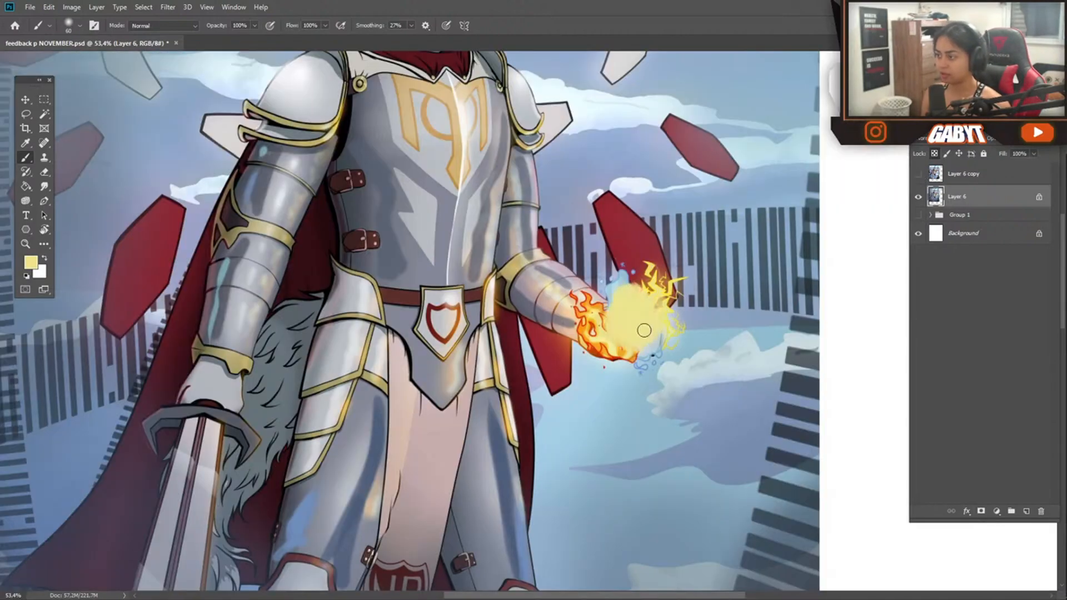
Repaint the fire in the knight's hand as tall yellow and orange flames ringed by dark smoky swirls
drag(644, 330, 606, 222)
drag(667, 244, 654, 339)
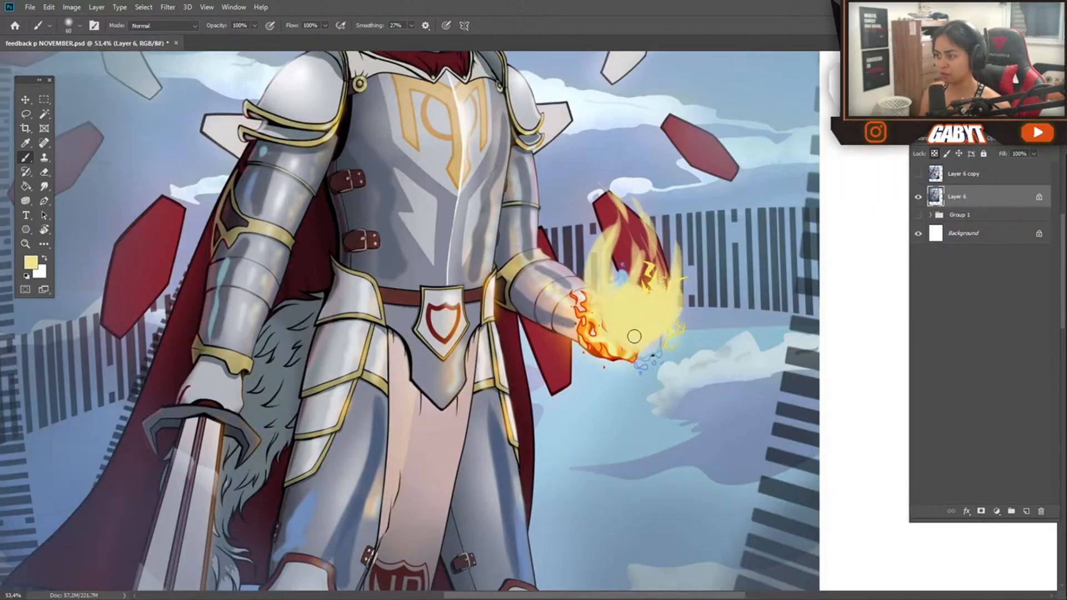
drag(603, 296, 645, 261)
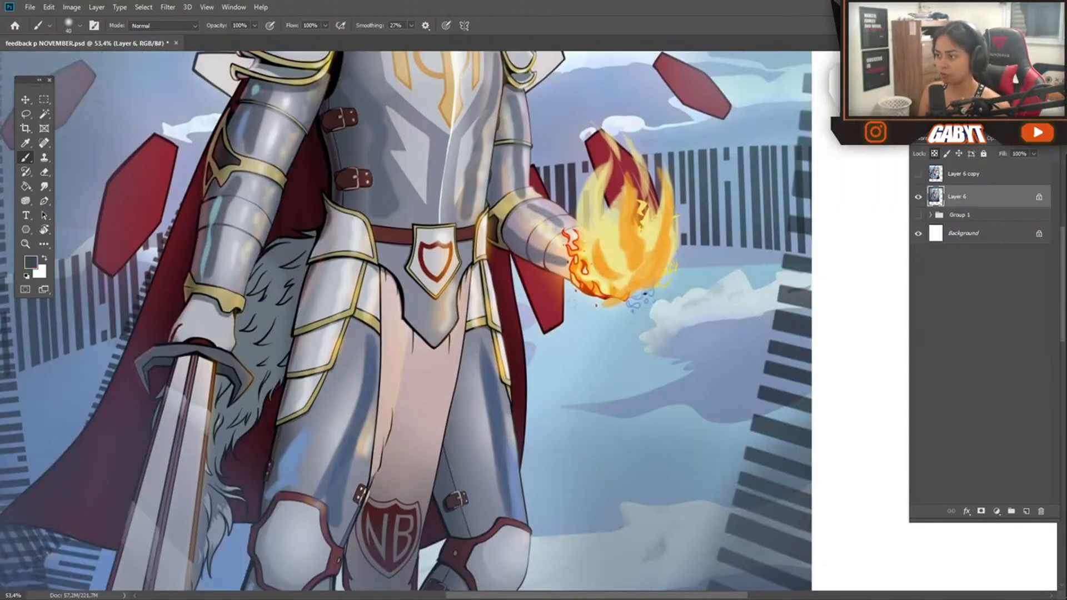
mouse_move(567, 292)
mouse_down()
mouse_move(695, 333)
mouse_move(677, 99)
mouse_move(689, 203)
mouse_up()
mouse_move(652, 307)
mouse_down()
mouse_move(605, 427)
mouse_move(631, 463)
mouse_up()
drag(601, 248, 616, 336)
drag(647, 164, 618, 215)
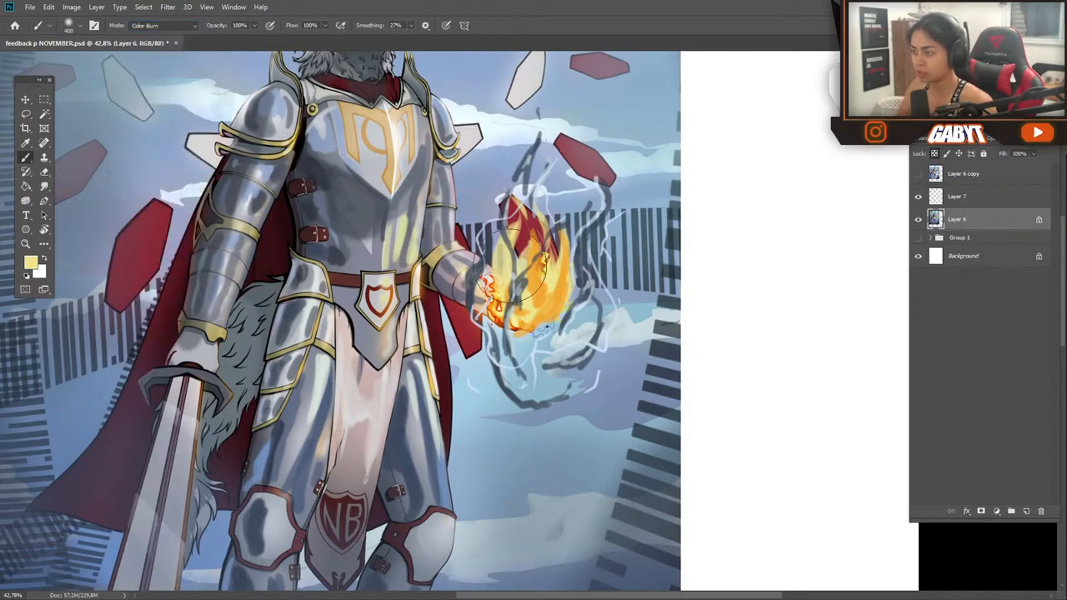
Change the brush's blending mode, enlarge the brush and add a bright glow to the flame in the hand
mouse_move(500, 334)
mouse_down()
mouse_move(565, 278)
mouse_move(565, 328)
mouse_move(533, 305)
mouse_up()
click(163, 25)
click(167, 144)
key(bracketright)
key(bracketright)
key(bracketright)
key(bracketright)
key(bracketright)
key(bracketright)
alt+click(553, 281)
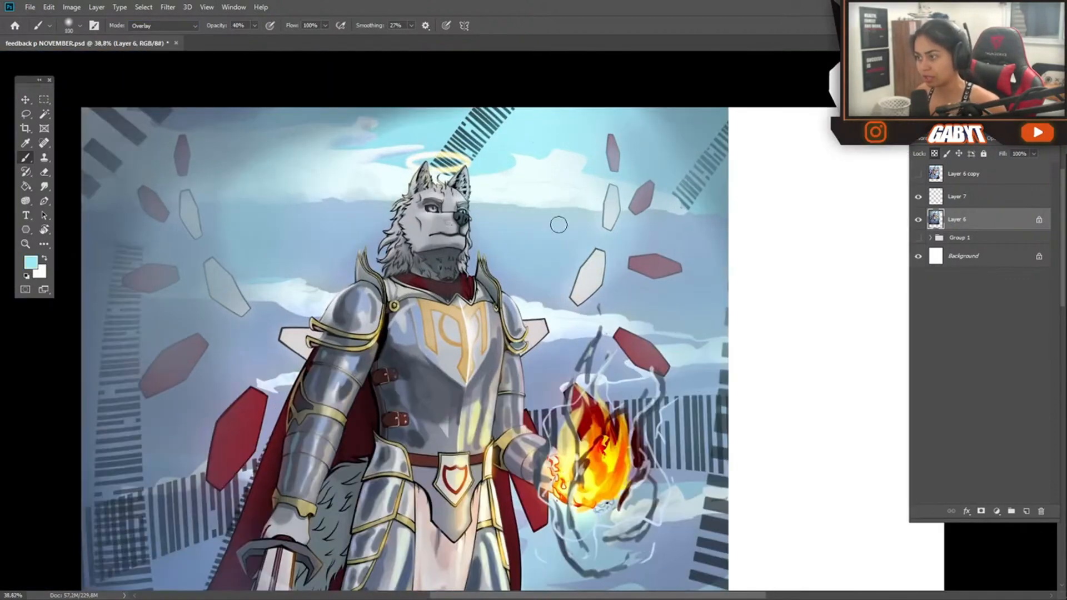
Paint pale, curved cloud streaks into the sky on both sides of the knight's head
drag(592, 165, 498, 237)
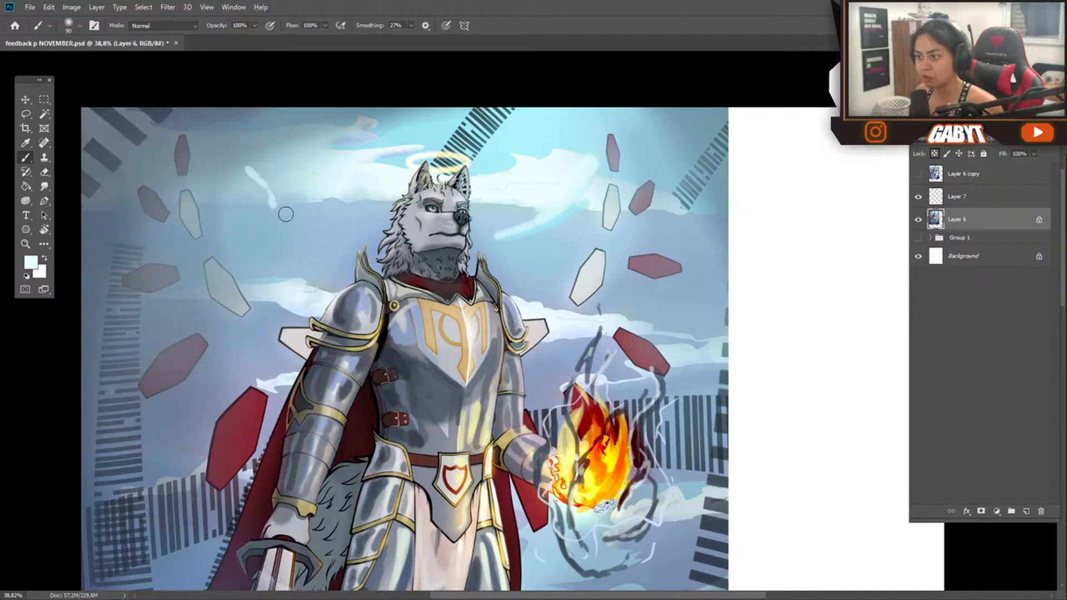
drag(250, 171, 325, 243)
drag(213, 112, 274, 201)
alt+click(222, 146)
drag(209, 114, 243, 198)
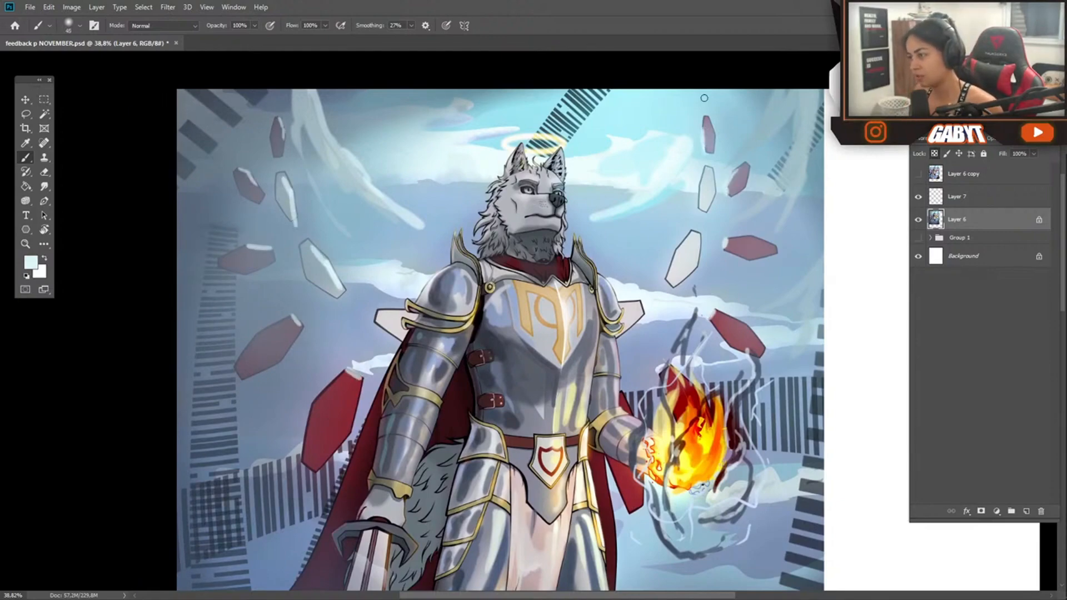
Pick lighter red tones and paint highlights onto the red floating shards around the knight
drag(273, 361, 363, 317)
drag(778, 145, 187, 420)
drag(609, 329, 555, 250)
click(30, 263)
click(74, 272)
click(269, 175)
key(ctrl+z)
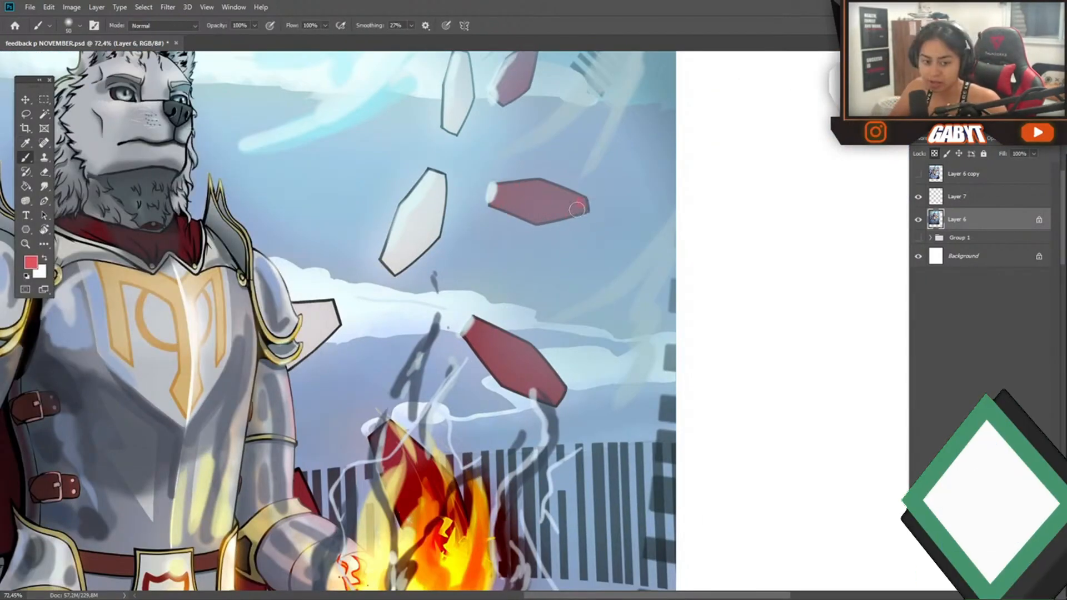
click(31, 263)
click(175, 241)
click(269, 174)
drag(507, 192, 517, 207)
Paint turquoise patches into the sky around the knight's head and choose mint green as the foreground color
drag(563, 263, 459, 246)
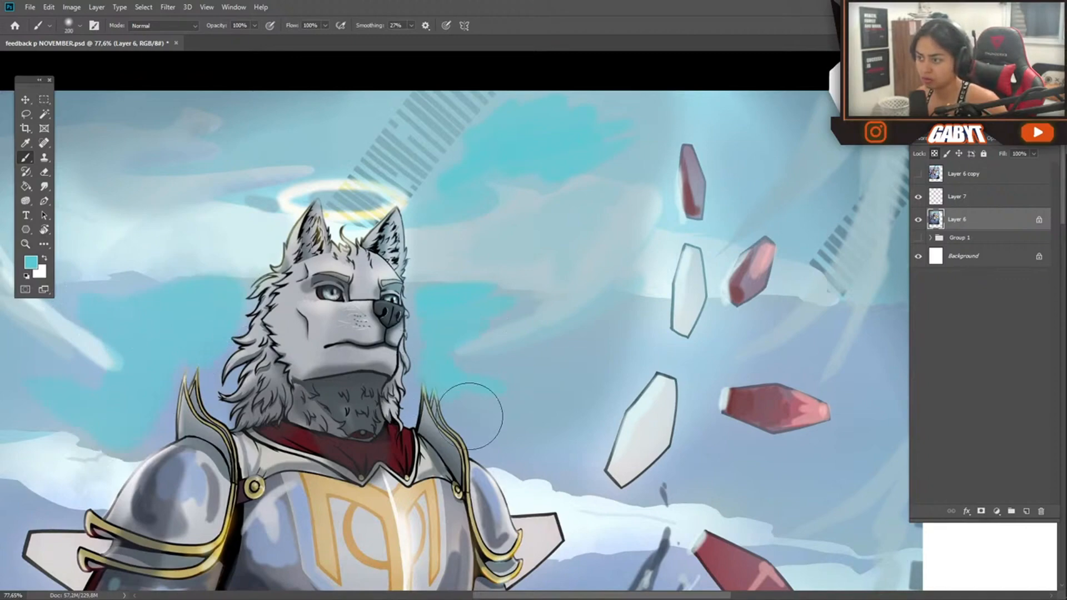
drag(506, 466, 376, 383)
drag(470, 515, 451, 348)
drag(451, 348, 509, 335)
click(31, 263)
click(121, 201)
click(175, 245)
click(271, 172)
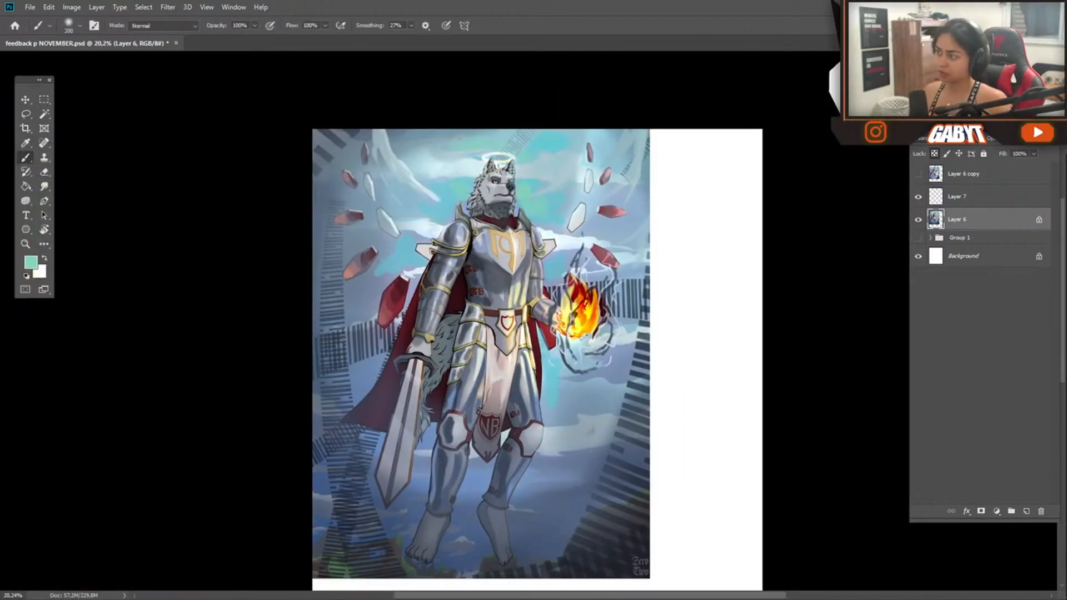
Add a Curves adjustment layer above the painting and reshape its individual color channels, including blue and green
click(997, 511)
click(987, 375)
key(alt+5)
drag(154, 241, 176, 197)
key(alt+3)
click(136, 159)
click(137, 192)
drag(149, 243, 130, 254)
Fine-tune the upper part of the RGB curve and compare the painting with and without the Curves adjustment
click(136, 159)
click(137, 170)
drag(187, 202, 189, 208)
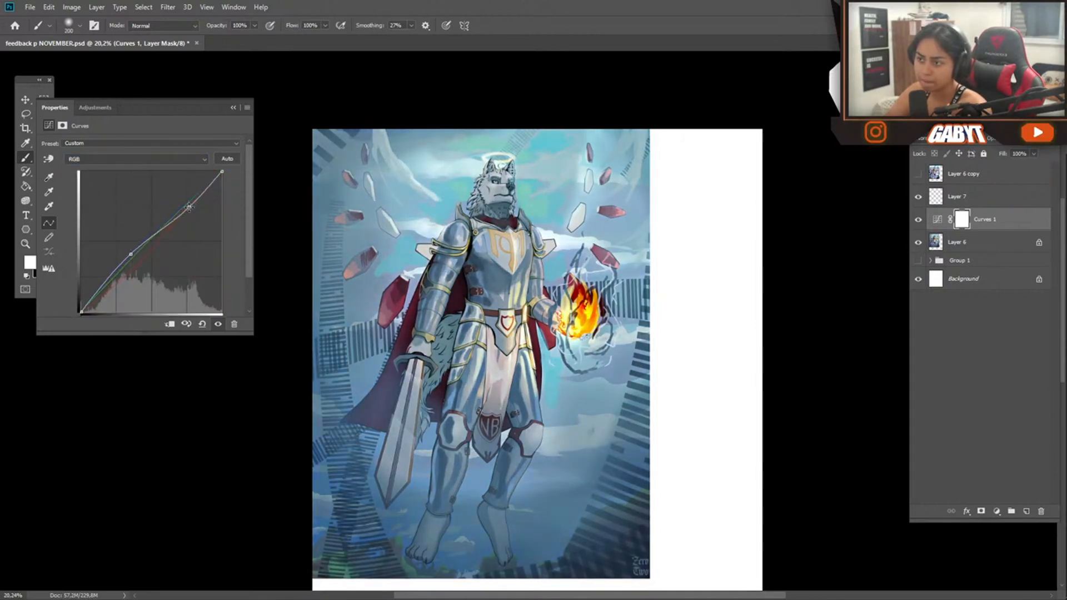
click(918, 219)
click(918, 219)
Review the Curves adjustment's red channel and raise the upper part of its blue channel curve
click(136, 159)
click(131, 182)
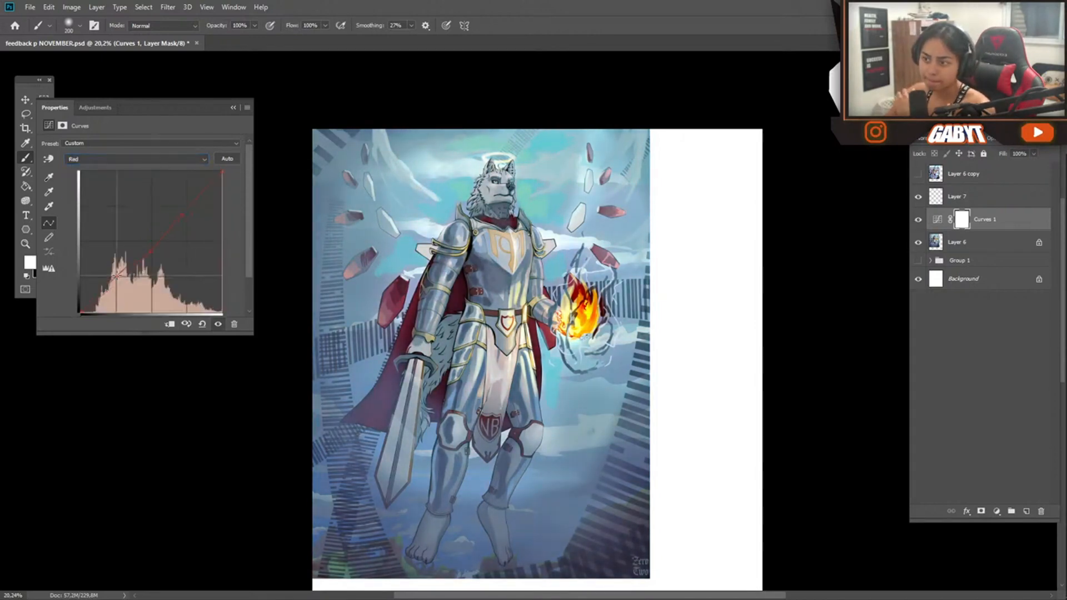
click(136, 159)
click(136, 203)
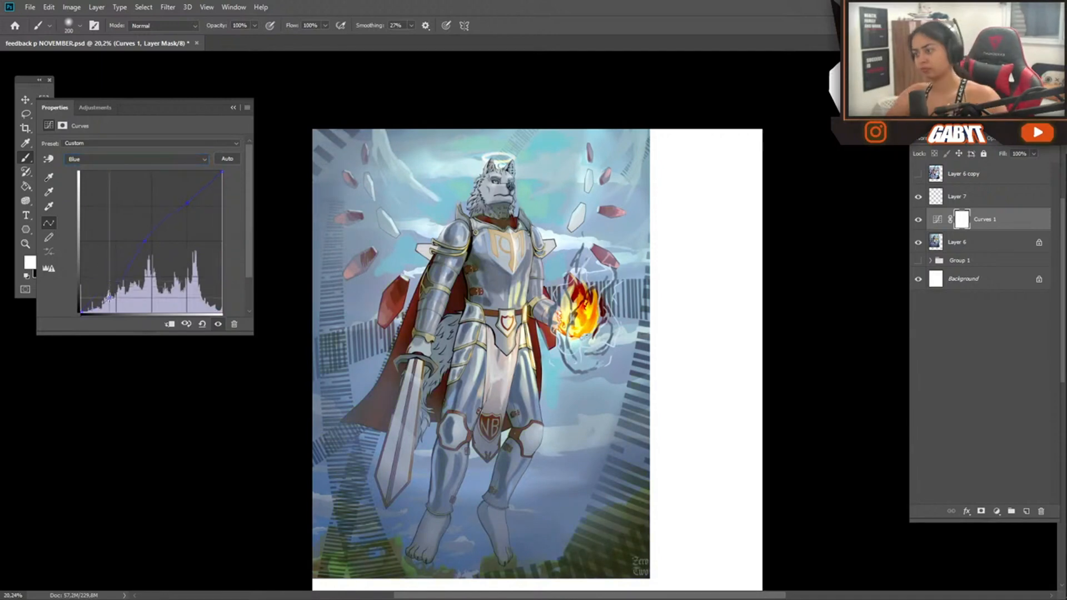
drag(191, 209, 178, 195)
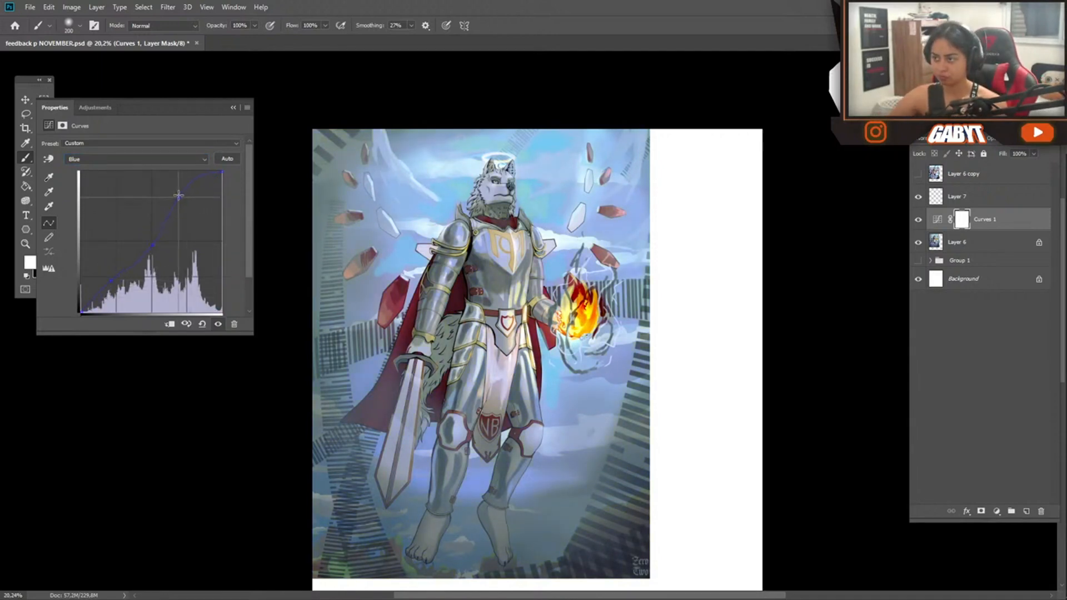
Toggle the Curves layer's visibility and slightly lower the dark end of its RGB curve
click(919, 219)
click(919, 220)
click(136, 159)
click(137, 169)
drag(113, 274, 114, 280)
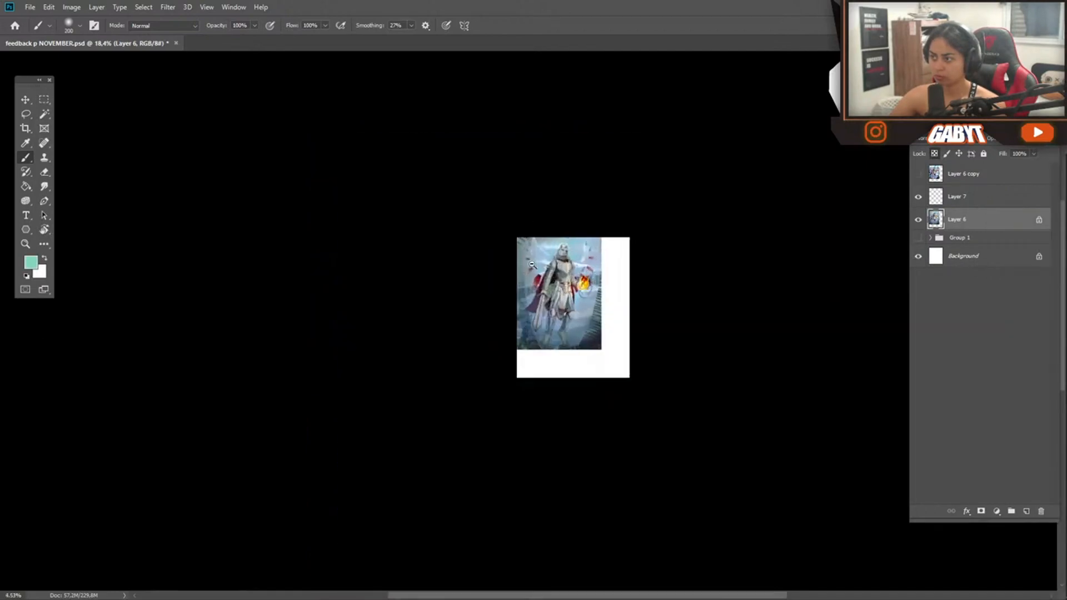
Add a faint glow around the upper body with an enlarged, pale Color Dodge brush at 10% opacity
click(163, 26)
click(145, 144)
alt+click(507, 122)
key(bracketright)
key(bracketright)
key(bracketright)
key(bracketright)
key(bracketright)
key(bracketright)
key(bracketright)
key(bracketright)
click(583, 180)
key(ctrl+z)
key(1)
click(537, 175)
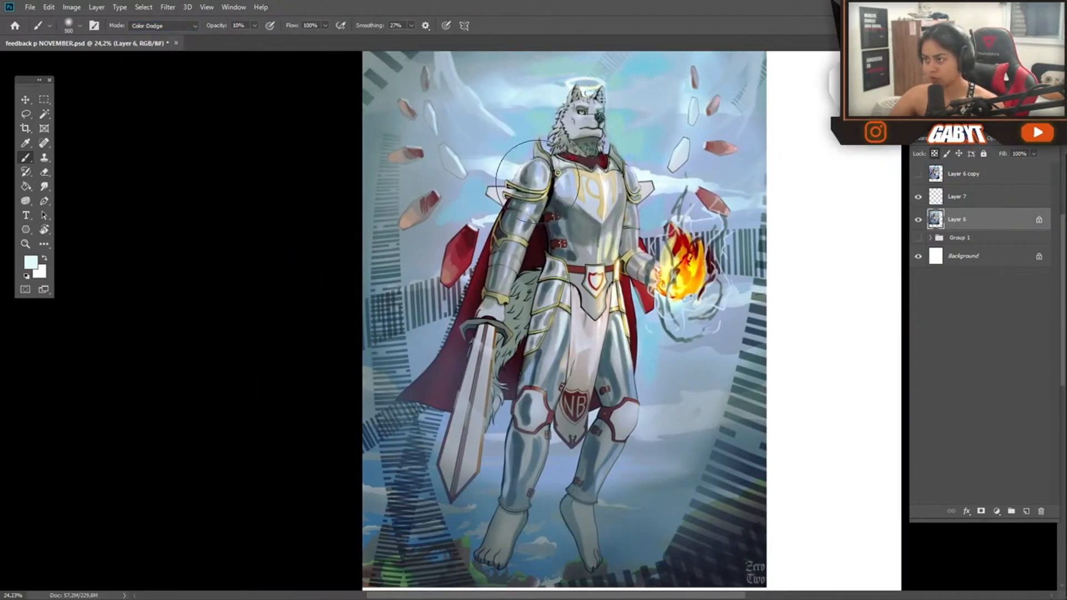
Brighten the halo area, shoulder armor and wolf's face using progressively smaller Color Dodge brushes at 10% opacity
key(bracketleft)
key(bracketleft)
key(bracketleft)
key(bracketleft)
key(bracketleft)
key(bracketleft)
key(bracketleft)
drag(594, 85, 694, 92)
key(bracketleft)
key(bracketleft)
key(bracketleft)
key(bracketleft)
key(bracketleft)
key(bracketleft)
key(bracketleft)
key(bracketleft)
key(bracketleft)
key(bracketleft)
mouse_move(587, 194)
mouse_down()
mouse_move(525, 190)
mouse_move(509, 225)
mouse_up()
mouse_move(557, 143)
mouse_down()
mouse_move(595, 141)
mouse_move(545, 128)
mouse_move(589, 146)
mouse_up()
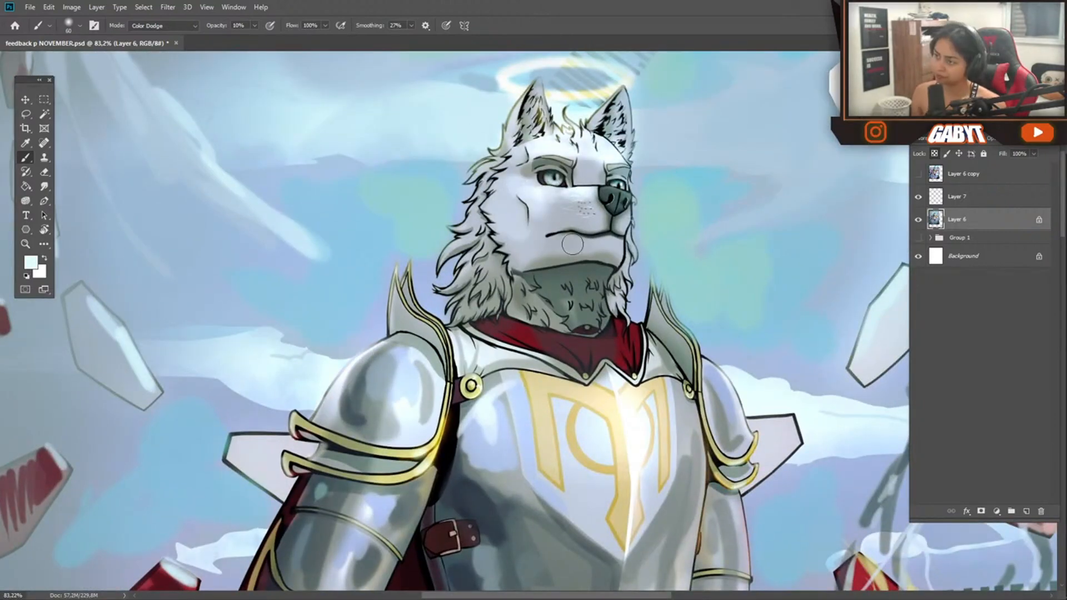
Set the brush to 40% opacity, sample the scarf's dark red and choose the lighter red 913a37
key(4)
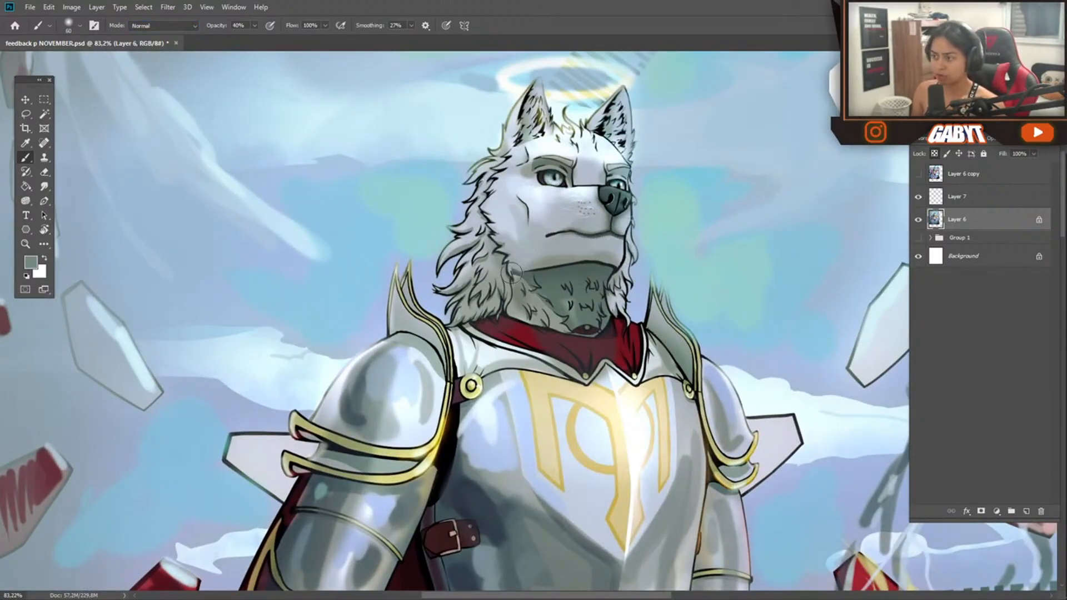
mouse_move(624, 374)
mouse_down()
mouse_move(536, 333)
mouse_move(625, 356)
mouse_up()
alt+click(623, 347)
click(31, 262)
drag(179, 250, 179, 238)
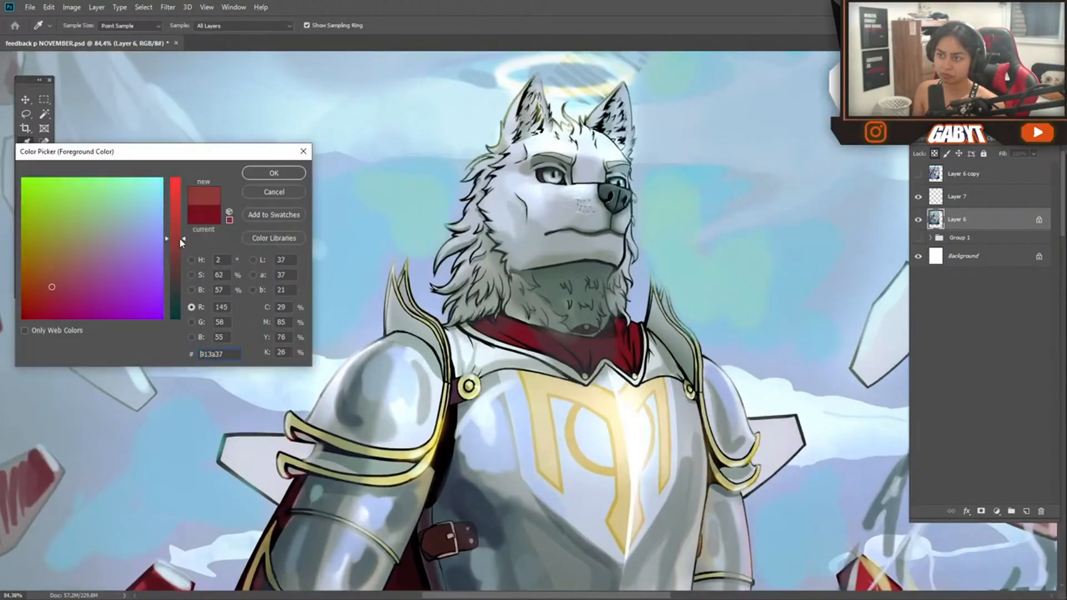
click(274, 172)
Paint lighter red folds into the scarf with a smaller brush at 100% opacity
key(0)
key(bracketleft)
key(bracketleft)
key(bracketleft)
key(bracketleft)
key(bracketleft)
key(bracketleft)
mouse_move(703, 326)
mouse_down()
mouse_move(634, 298)
mouse_move(690, 311)
mouse_up()
alt+click(717, 356)
drag(695, 359, 725, 403)
drag(717, 339, 669, 395)
Refine the scarf's folds and add dark reflections to the neighboring shoulder armor and breastplate
alt+click(733, 245)
drag(731, 239, 701, 273)
mouse_move(710, 368)
mouse_down()
mouse_move(617, 329)
mouse_move(731, 334)
mouse_up()
alt+click(679, 270)
drag(606, 276, 609, 316)
drag(624, 406, 649, 416)
mouse_move(658, 389)
mouse_down()
mouse_move(616, 384)
mouse_move(650, 378)
mouse_up()
Paint grey metal reflections across the lower breastplate with a larger brush and undo the last stroke
key(bracketright)
key(bracketright)
key(bracketright)
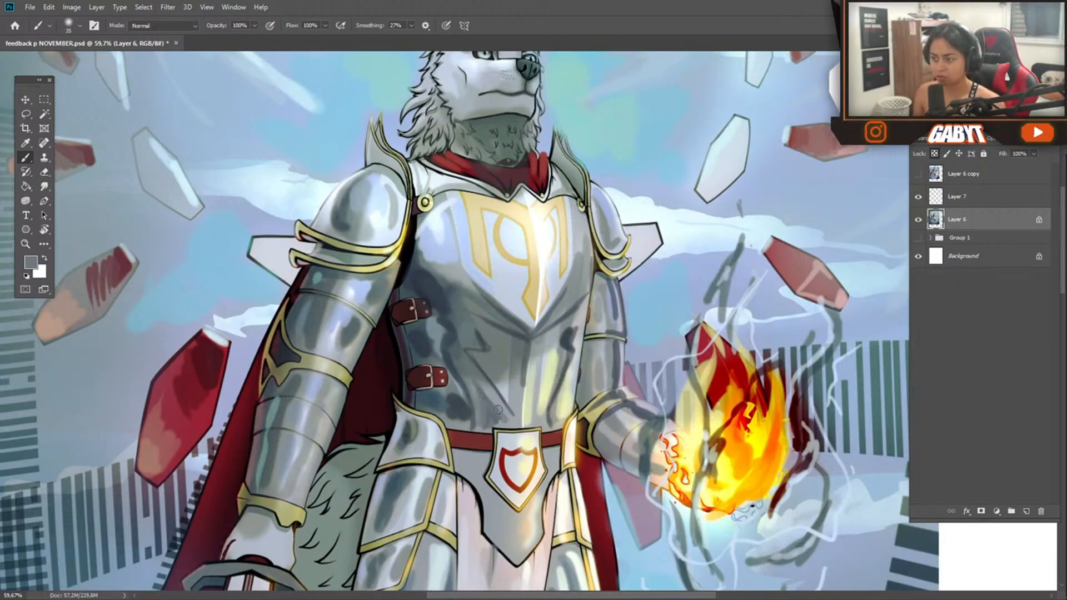
alt+drag(532, 429, 502, 410)
key(alt)
mouse_move(427, 181)
mouse_down()
mouse_move(465, 233)
mouse_move(465, 258)
mouse_up()
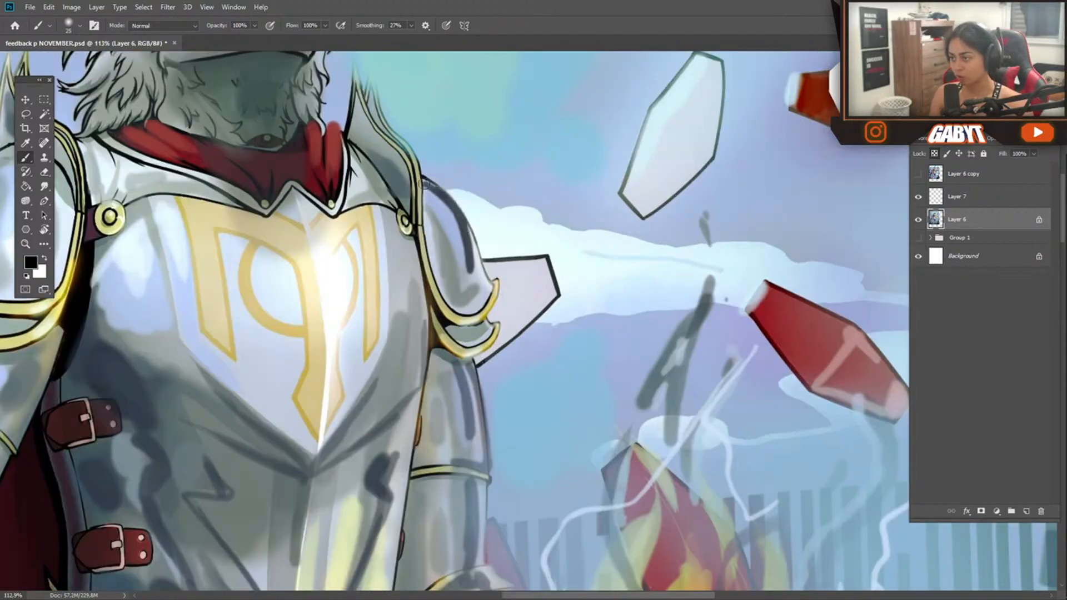
key(ctrl+z)
Paint dark contact shadows between the arm armor segments and along the breastplate's edges
drag(375, 158, 393, 182)
drag(471, 370, 482, 423)
mouse_move(516, 384)
alt+mouse_down()
mouse_move(440, 392)
mouse_move(479, 406)
alt+mouse_up()
drag(461, 434, 501, 437)
mouse_move(467, 503)
alt+mouse_down()
mouse_move(398, 506)
mouse_move(411, 386)
alt+mouse_up()
alt+drag(371, 369, 413, 364)
drag(508, 453, 532, 467)
drag(555, 392, 521, 380)
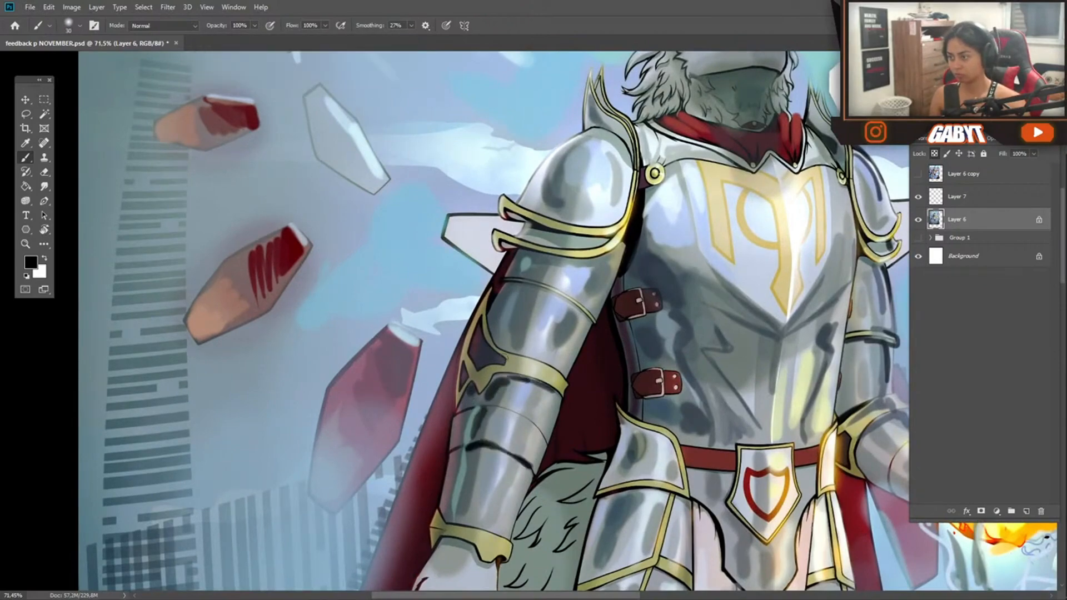
Shade the hip and thigh armor plates with a soft black brush at 40% opacity
drag(511, 237, 425, 289)
alt+drag(268, 249, 242, 247)
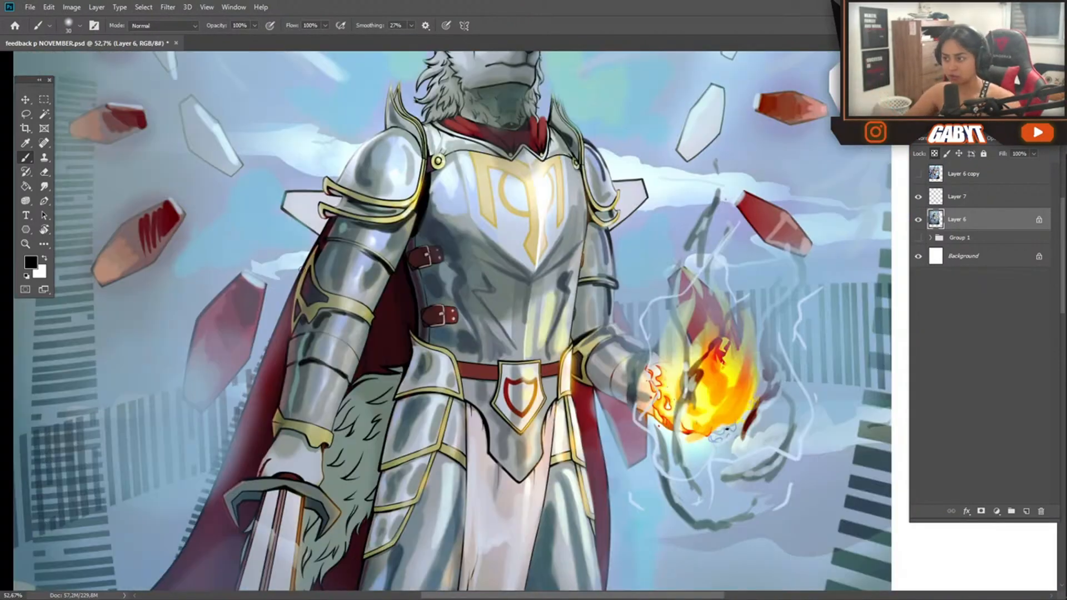
drag(431, 324, 435, 204)
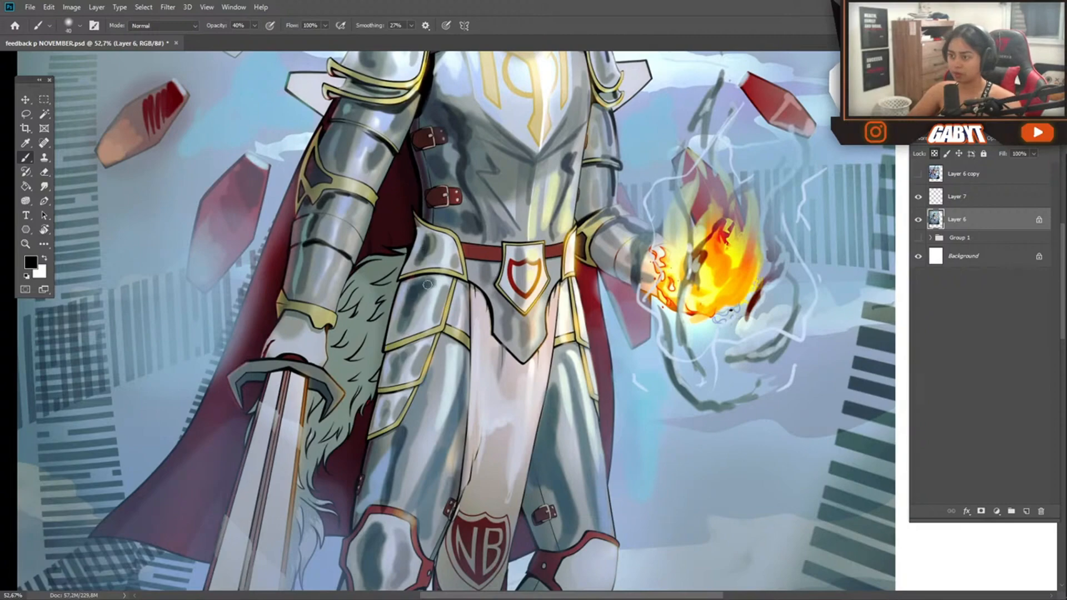
ctrl+drag(437, 311, 353, 341)
ctrl+drag(450, 270, 544, 281)
key(])
drag(527, 211, 490, 259)
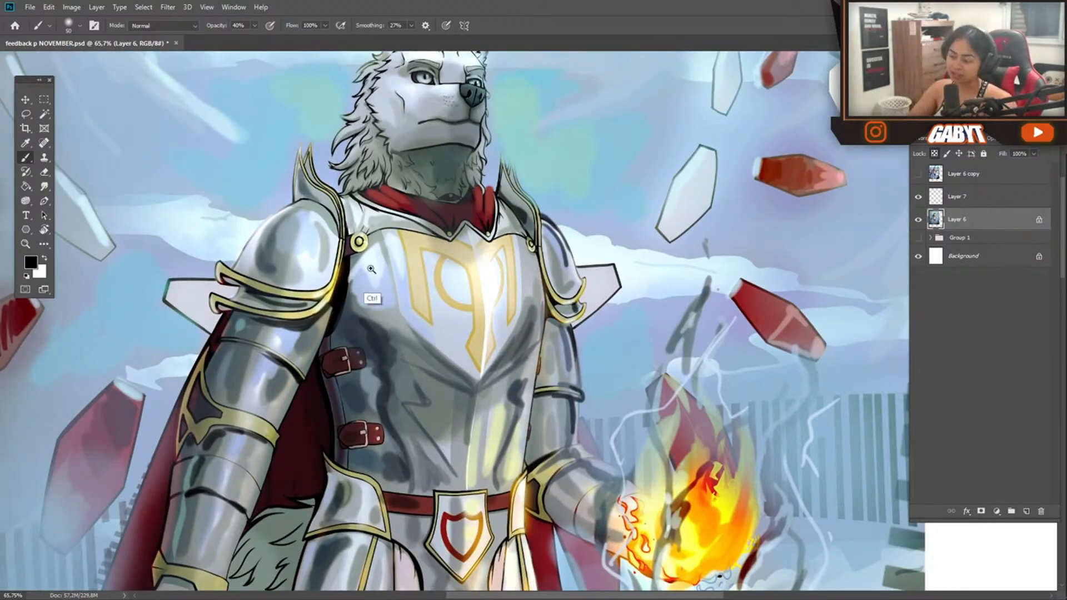
Deepen the soft shadows on the shoulder armor and around the breastplate's straps
ctrl+drag(351, 253, 394, 306)
drag(380, 236, 347, 169)
alt+click(345, 281)
drag(396, 422, 412, 436)
mouse_move(455, 403)
ctrl+mouse_down()
mouse_move(362, 398)
mouse_move(395, 262)
ctrl+mouse_up()
Dab soft tones onto the breastplate with a larger brush, undo one stroke and continue at 30% opacity
alt+click(469, 251)
key(bracketright)
key(bracketright)
key(bracketright)
key(bracketright)
key(bracketright)
key(bracketright)
key(bracketright)
key(bracketright)
key(bracketright)
key(bracketright)
key(bracketright)
key(bracketright)
key(bracketright)
key(bracketright)
mouse_move(470, 424)
mouse_down()
mouse_move(482, 347)
mouse_move(437, 432)
mouse_move(471, 431)
mouse_up()
key(ctrl+z)
alt+click(478, 356)
alt+click(483, 260)
ctrl+drag(545, 313, 667, 358)
key(3)
alt+click(584, 177)
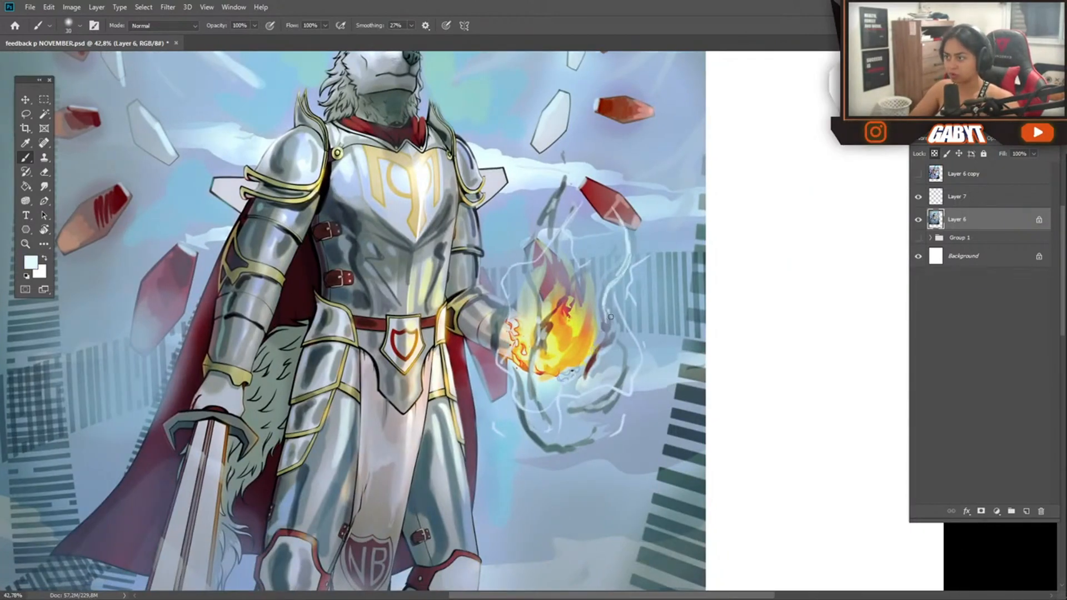
Paint pale blue wisps and droplets through the swirls surrounding the flame
drag(598, 228, 597, 238)
mouse_move(579, 395)
ctrl+mouse_down()
mouse_move(541, 419)
mouse_move(601, 397)
ctrl+mouse_up()
alt+click(531, 383)
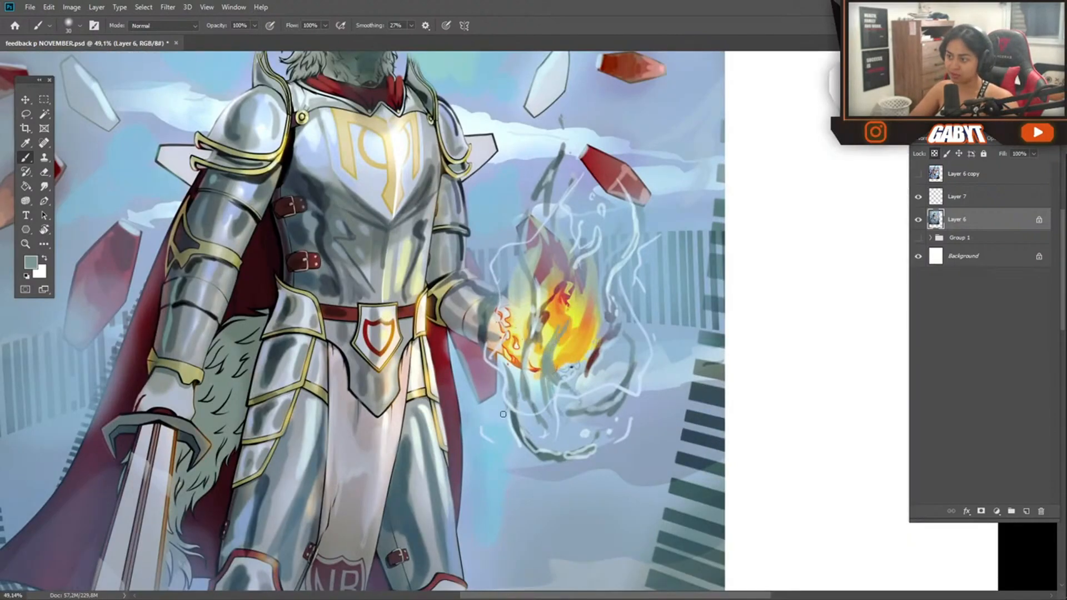
mouse_move(547, 453)
ctrl+mouse_down()
mouse_move(477, 457)
mouse_move(503, 456)
ctrl+mouse_up()
drag(503, 455, 594, 361)
Brush pale yellow light onto the knight's sword blade and sweep pale wisps across the sky, undoing one stroke
click(162, 26)
click(155, 94)
key(bracketright)
key(bracketright)
key(bracketright)
key(bracketright)
key(bracketright)
key(bracketright)
key(bracketright)
key(bracketright)
key(bracketright)
key(bracketright)
key(bracketright)
key(bracketright)
key(bracketright)
key(bracketright)
key(bracketright)
key(bracketright)
key(bracketright)
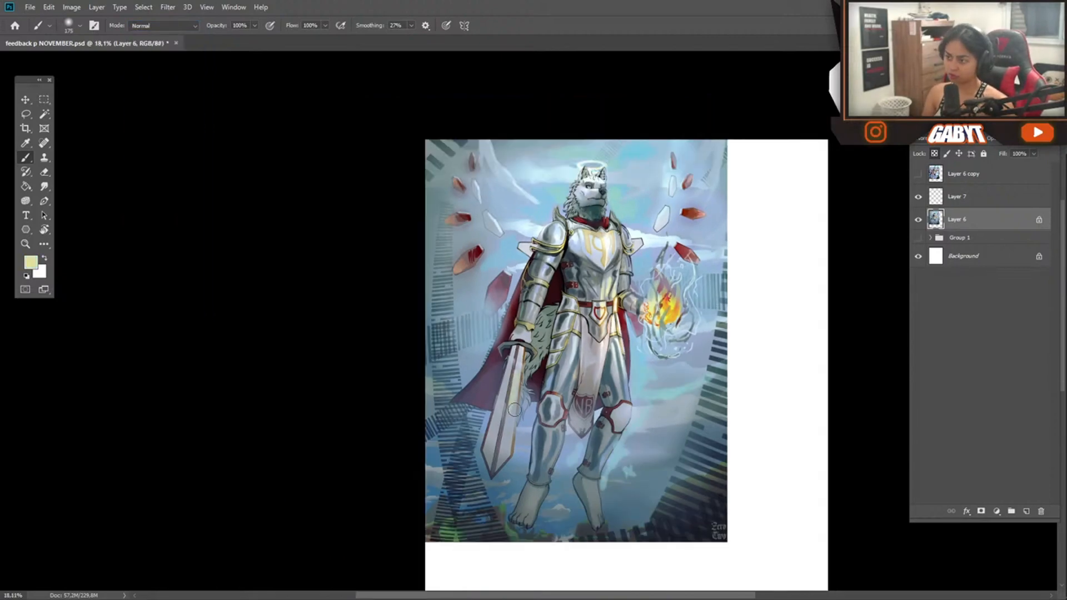
key(ctrl+z)
drag(508, 430, 503, 456)
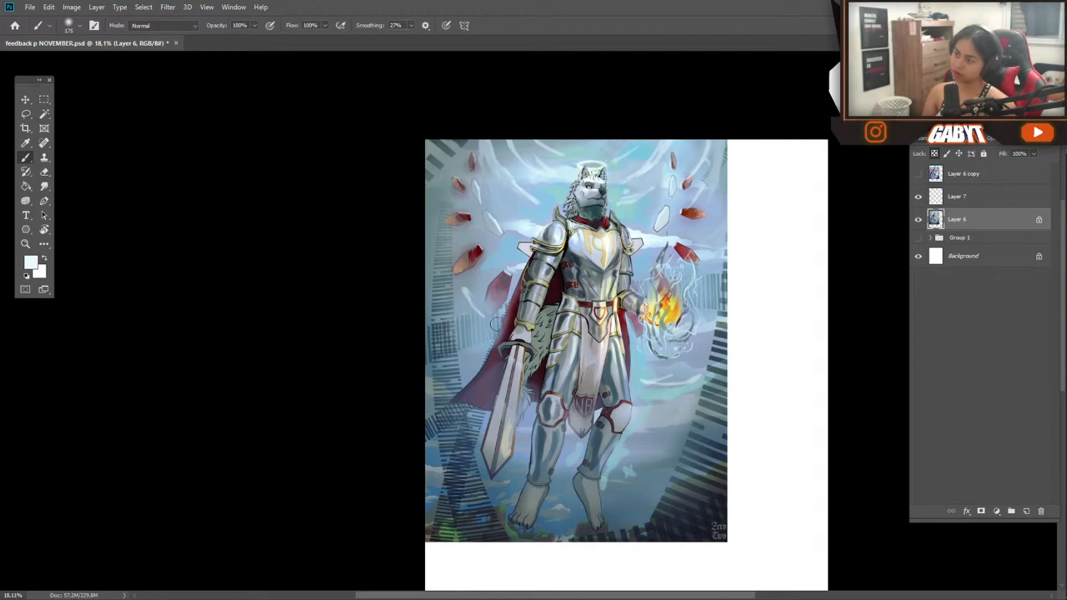
ctrl+drag(516, 369, 499, 369)
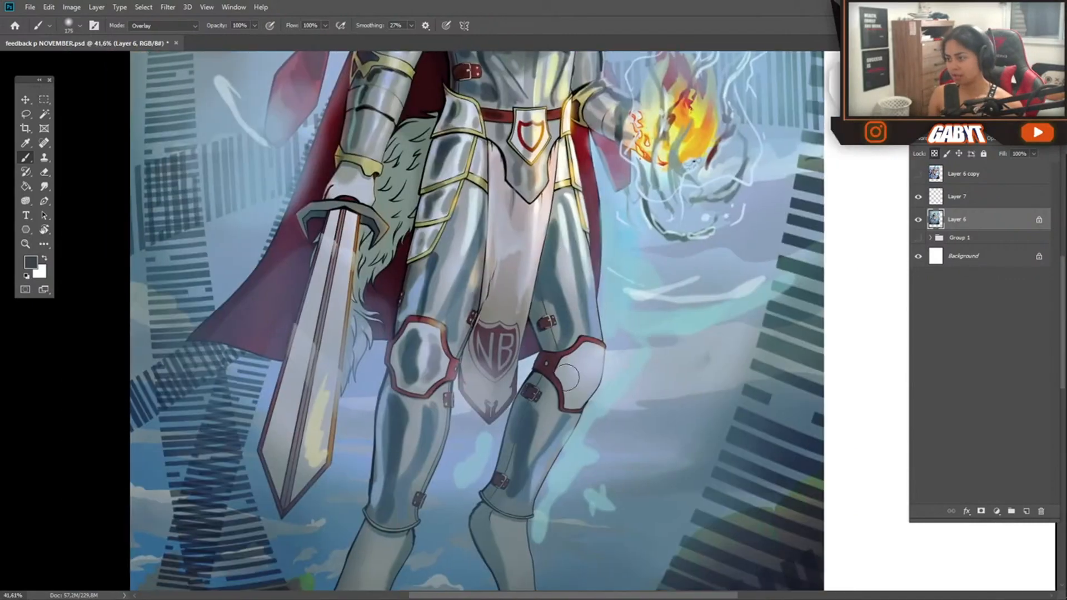
Deepen the dark tones on the knight's waist, hip and arm plates with a small dark Overlay brush
key(bracketleft)
key(bracketleft)
key(bracketleft)
key(bracketleft)
drag(594, 351, 573, 398)
drag(572, 357, 567, 376)
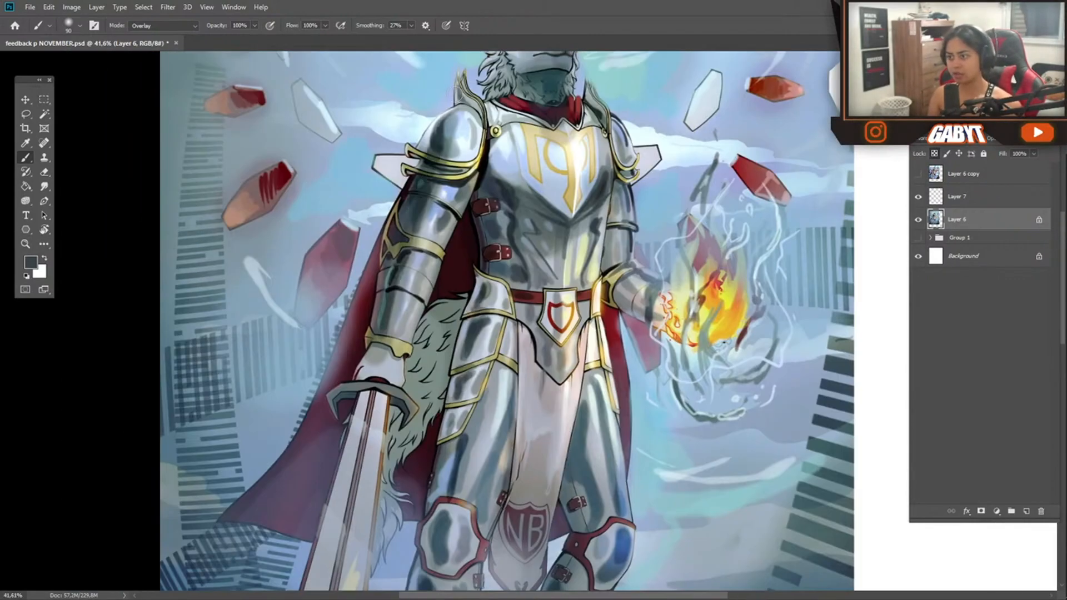
mouse_move(469, 332)
mouse_down()
mouse_move(410, 338)
mouse_move(442, 337)
mouse_up()
drag(498, 434, 472, 350)
drag(384, 389, 442, 389)
alt+click(486, 293)
Return the brush to Normal mode and paint light blue and grey reflections on the shoulder plate and breastplate
click(151, 26)
click(148, 36)
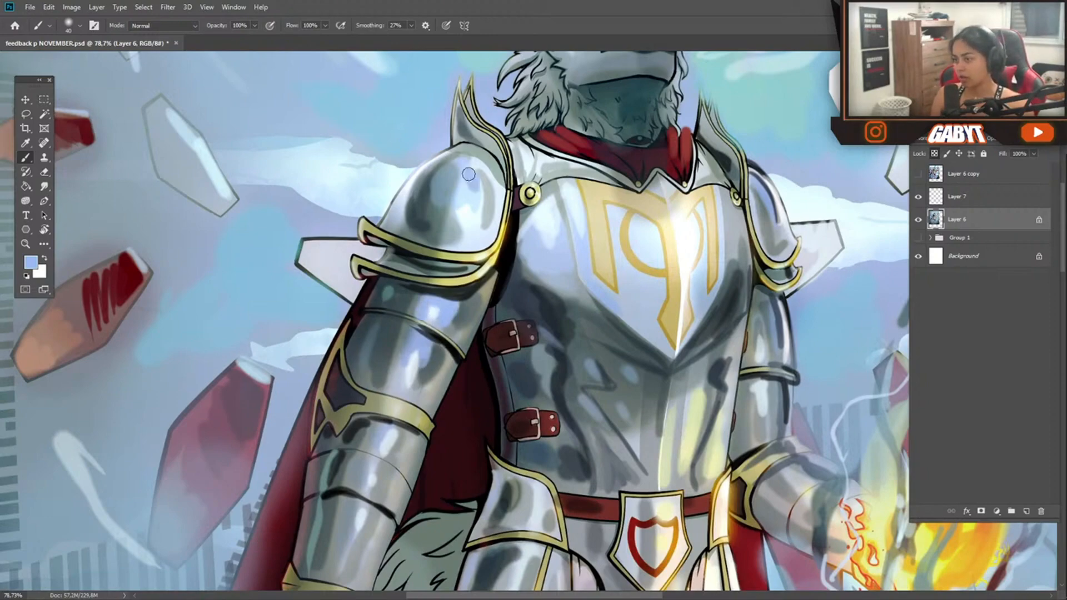
drag(468, 174, 480, 201)
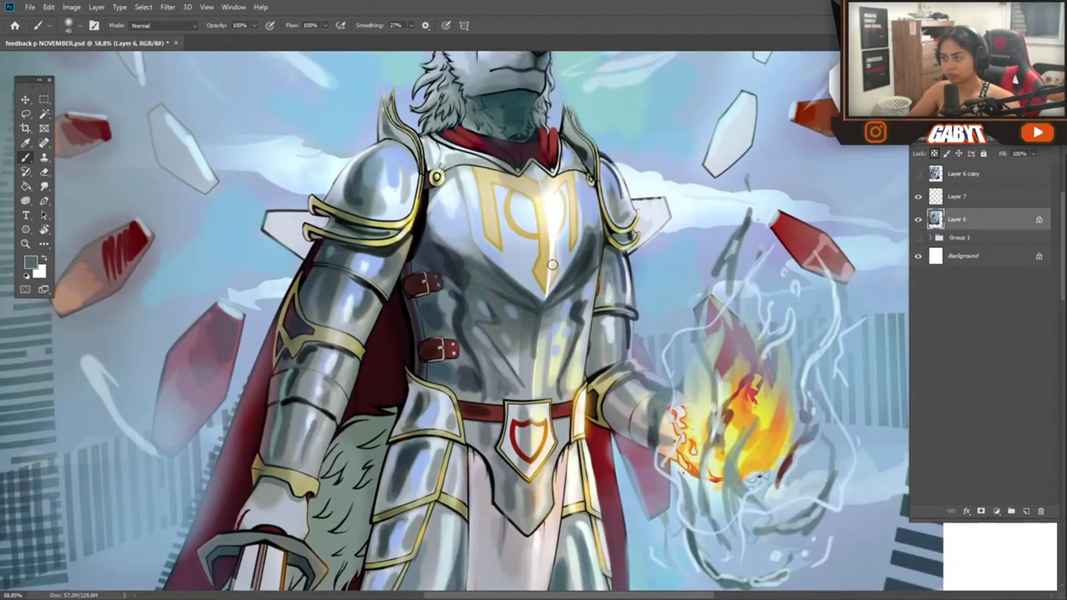
mouse_move(547, 225)
mouse_down()
mouse_move(538, 203)
mouse_move(488, 241)
mouse_up()
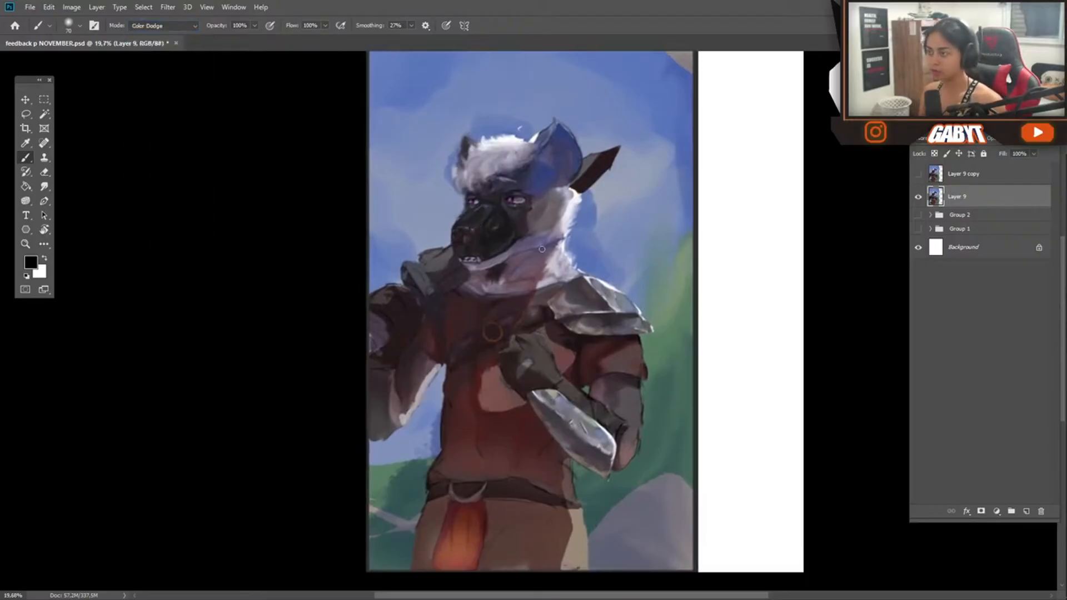
Undo the Color Dodge stroke on the hyena, then paint the inner ear pink in Normal mode and restore 100% opacity
drag(548, 219, 519, 204)
key(ctrl+z)
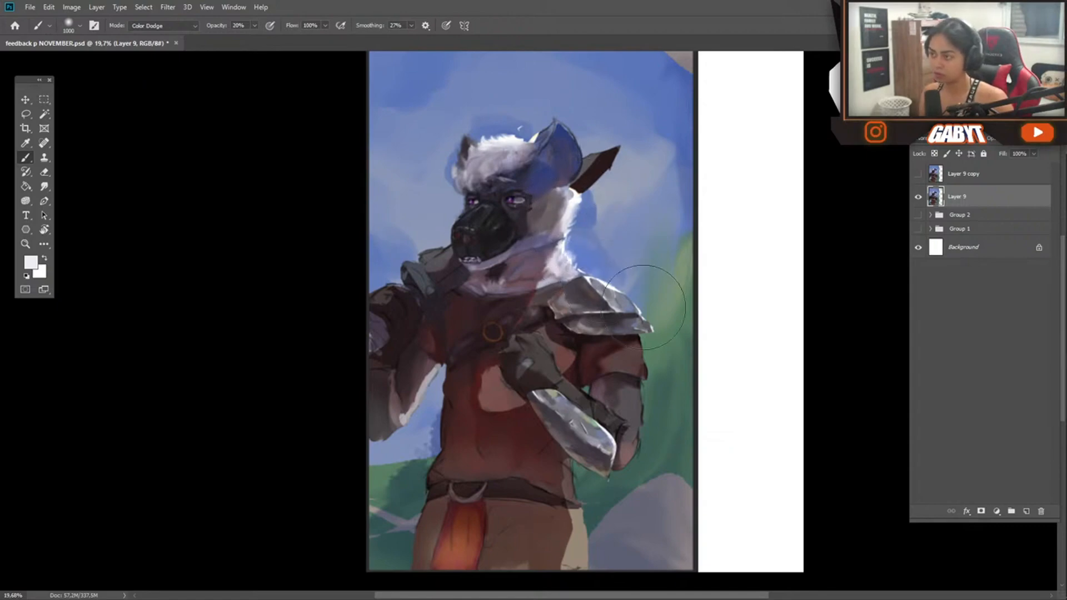
scroll(584, 119, up, 5)
click(164, 25)
click(167, 36)
click(30, 262)
click(87, 252)
click(274, 172)
key(bracketleft)
key(bracketleft)
key(bracketleft)
key(bracketleft)
key(bracketleft)
key(bracketleft)
key(bracketleft)
key(bracketleft)
key(bracketleft)
key(bracketleft)
key(bracketleft)
key(bracketleft)
key(bracketleft)
key(bracketleft)
mouse_move(537, 205)
mouse_down()
mouse_move(536, 184)
mouse_move(503, 210)
mouse_move(513, 259)
mouse_up()
alt+click(577, 293)
key(0)
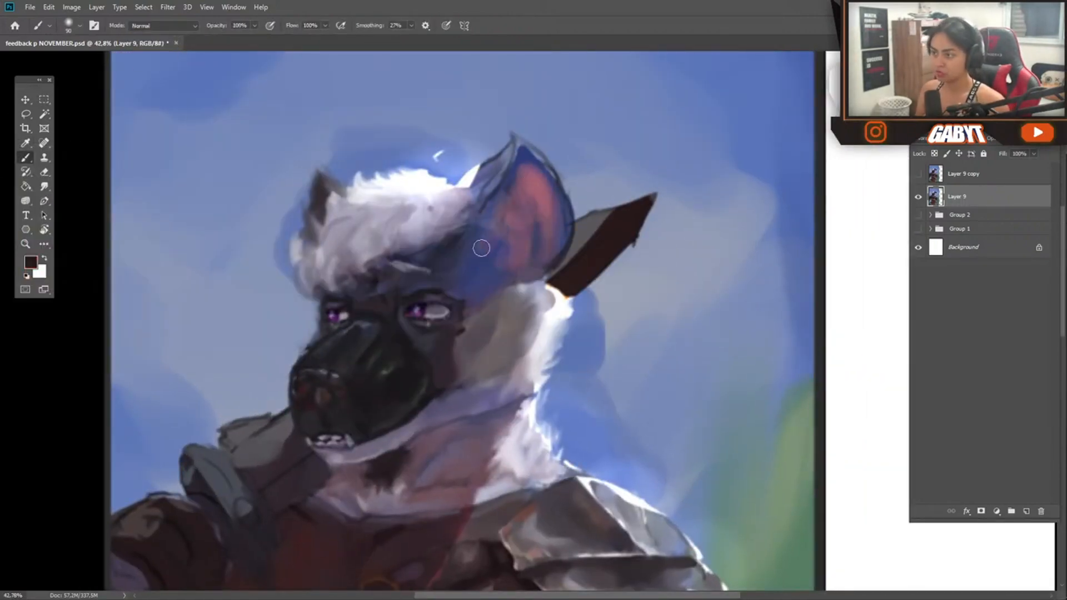
Paint the hyena's outer ear rim and the fur at its base in dark maroon
drag(485, 214, 511, 146)
alt+click(459, 238)
drag(461, 244, 562, 243)
scroll(550, 250, down, 1)
mouse_move(522, 346)
mouse_down()
mouse_move(532, 241)
mouse_move(578, 248)
mouse_up()
Repaint the hyena's muzzle in smooth black and add pale blue highlights around the nose
drag(412, 276, 445, 276)
alt+click(378, 222)
drag(392, 214, 364, 302)
alt+click(442, 273)
alt+click(359, 269)
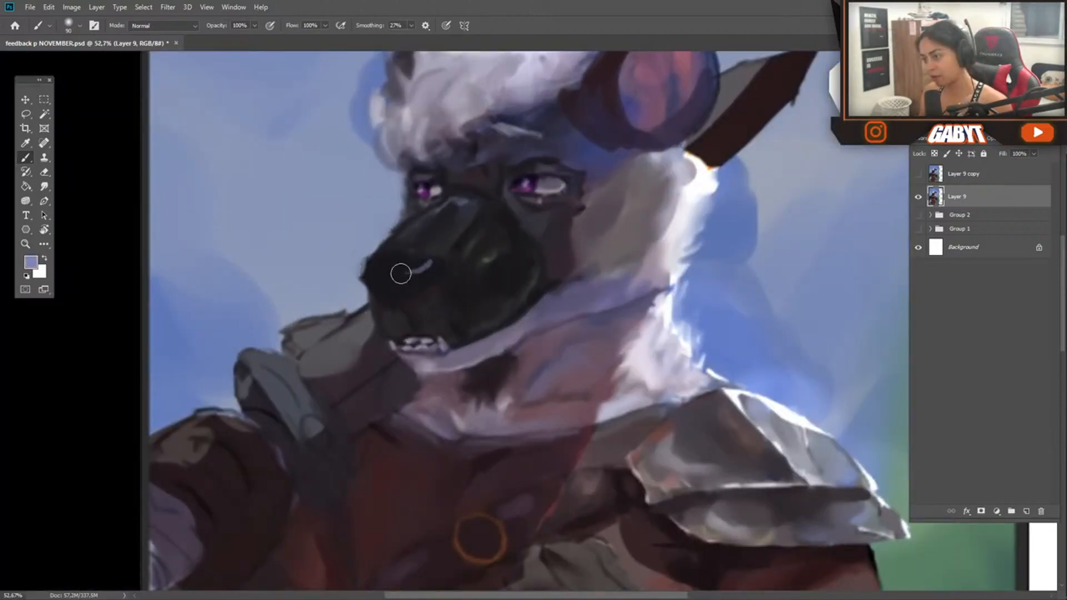
scroll(426, 255, down, 3)
mouse_move(479, 415)
mouse_down()
mouse_move(429, 386)
mouse_move(340, 295)
mouse_up()
drag(394, 341, 481, 425)
drag(448, 503, 543, 355)
alt+click(547, 417)
scroll(577, 407, down, 5)
Switch the brush to Soft Light and tint the trousers and forearm guard with warm tan
click(156, 26)
click(157, 185)
key(bracketright)
key(bracketright)
key(bracketright)
key(bracketright)
key(bracketright)
key(bracketright)
key(bracketright)
key(bracketright)
key(bracketright)
key(bracketright)
key(bracketright)
key(bracketright)
key(bracketright)
key(bracketright)
key(bracketright)
key(bracketright)
key(bracketright)
drag(515, 510, 498, 536)
key(bracketleft)
key(bracketleft)
key(bracketleft)
key(bracketleft)
key(bracketleft)
key(bracketleft)
drag(602, 401, 554, 356)
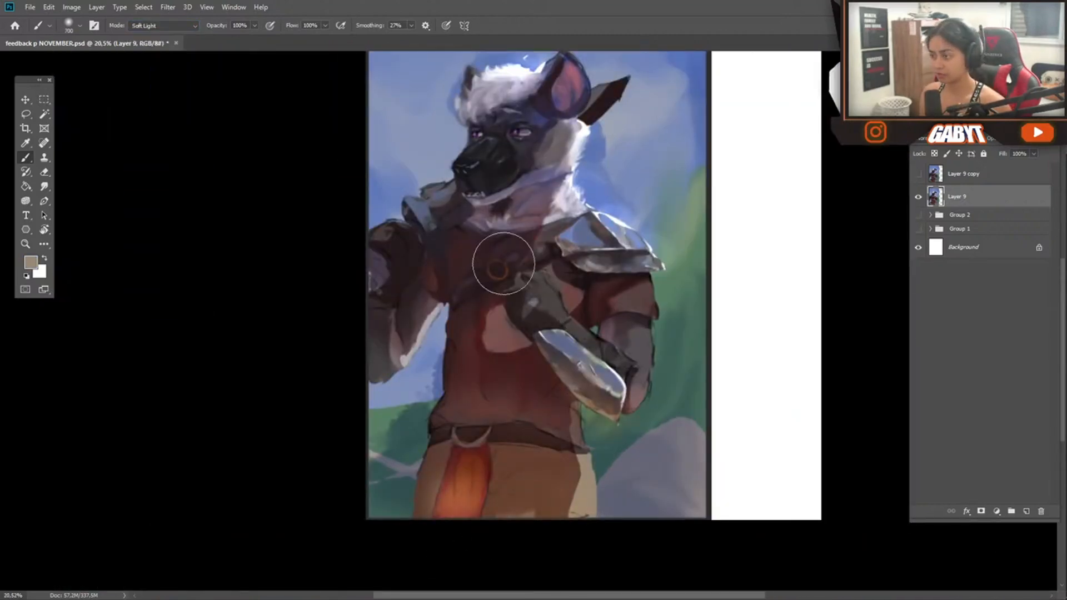
Warm the colors of the trousers, tunic and sleeve with broad Soft Light strokes
drag(592, 501, 589, 482)
alt+click(526, 371)
drag(574, 291, 568, 330)
drag(507, 327, 500, 344)
alt+click(500, 362)
drag(653, 291, 597, 282)
Enrich the chest strap beside the shoulder plate with a smaller brush, undoing a larger stroke over the raised hand
key(bracketleft)
key(bracketleft)
key(bracketleft)
key(bracketleft)
mouse_move(570, 223)
mouse_down()
mouse_move(450, 297)
mouse_move(540, 247)
mouse_up()
key(bracketright)
key(bracketright)
key(bracketright)
key(bracketright)
key(bracketright)
key(bracketright)
key(bracketright)
key(bracketright)
key(bracketright)
key(bracketright)
key(bracketright)
key(bracketright)
key(bracketright)
key(bracketright)
drag(391, 259, 389, 269)
key(ctrl+z)
alt+click(402, 275)
Darken the side of the face and neck with a smaller black Soft Light brush at 30% opacity
key(3)
key(bracketleft)
key(bracketleft)
key(bracketleft)
key(bracketleft)
key(bracketleft)
key(bracketleft)
key(bracketleft)
key(bracketleft)
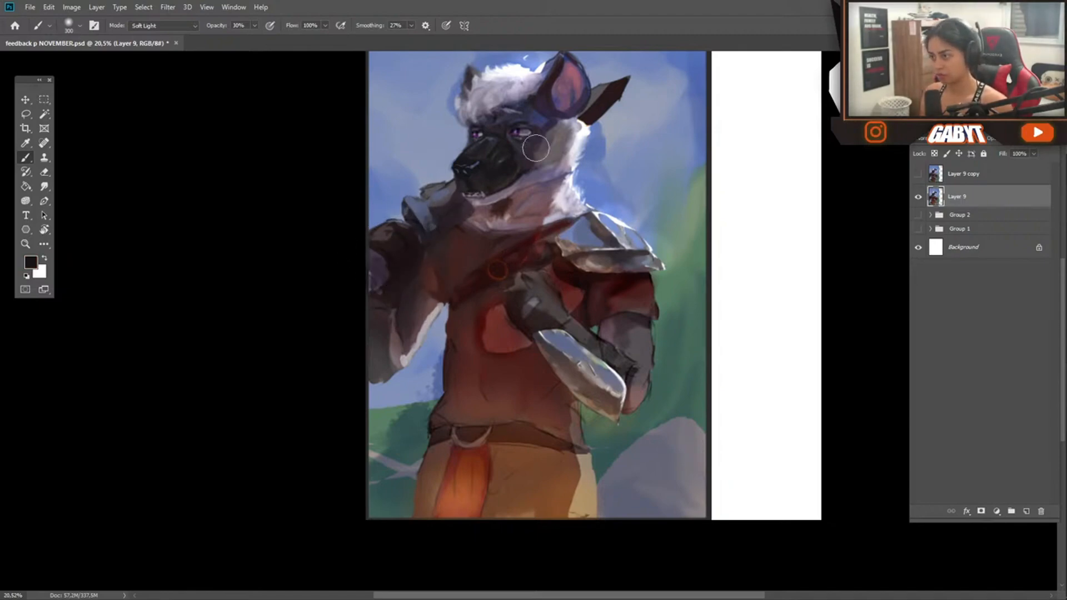
drag(540, 129, 525, 205)
alt+click(459, 188)
Switch back to Normal mode and paint pale lavender fur over the hyena's cheek at 30% opacity
click(163, 26)
click(160, 37)
key(bracketright)
drag(474, 169, 496, 161)
alt+click(496, 161)
drag(496, 161, 482, 167)
mouse_move(541, 218)
mouse_down()
mouse_move(522, 282)
mouse_move(465, 306)
mouse_up()
key(bracketleft)
key(bracketleft)
key(bracketleft)
alt+click(466, 340)
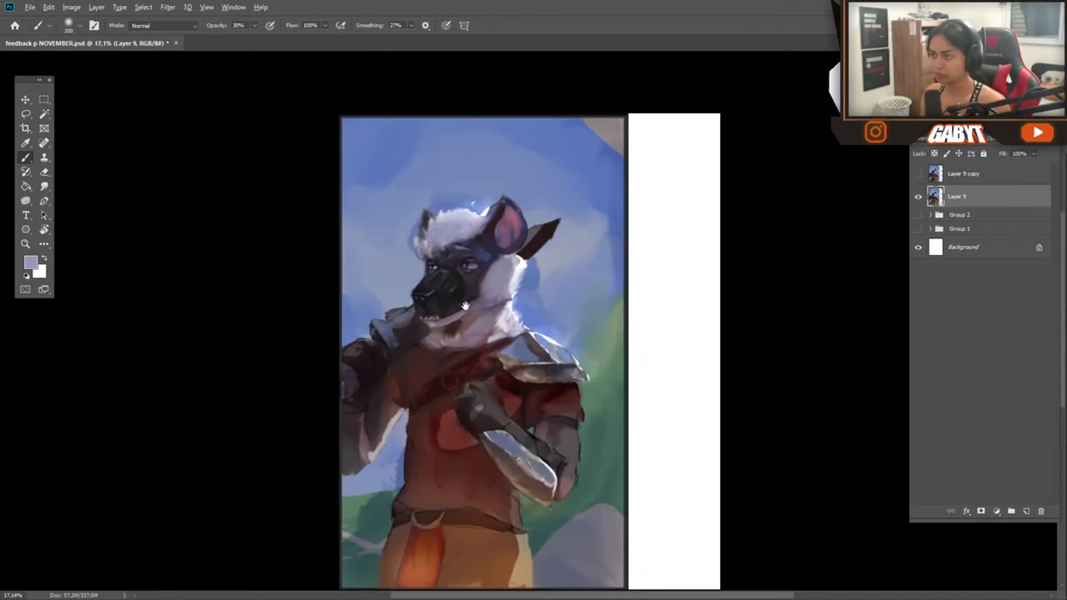
Cover the brown upper corner of the sky with blue using a larger brush and lock the layer's transparent pixels
alt+click(603, 178)
key(bracketright)
key(bracketright)
key(bracketright)
key(bracketright)
key(bracketright)
key(bracketright)
key(bracketright)
key(bracketright)
key(bracketright)
key(bracketright)
mouse_move(555, 145)
mouse_down()
mouse_move(358, 153)
mouse_move(376, 198)
mouse_move(455, 165)
mouse_up()
key(slash)
alt+click(445, 192)
Repaint the pointed brown shape behind the ear in muted blue-grey and edge the ear with white rim light
drag(465, 340, 429, 265)
key(bracketleft)
key(bracketleft)
key(bracketleft)
key(bracketleft)
key(bracketleft)
key(bracketleft)
key(bracketleft)
key(bracketleft)
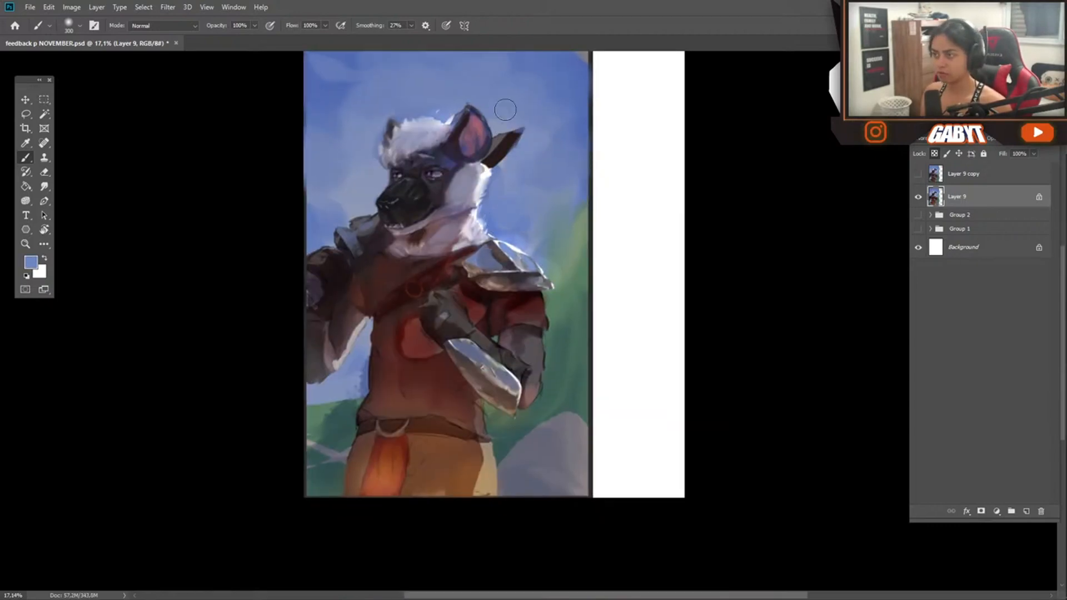
scroll(364, 265, down, 3)
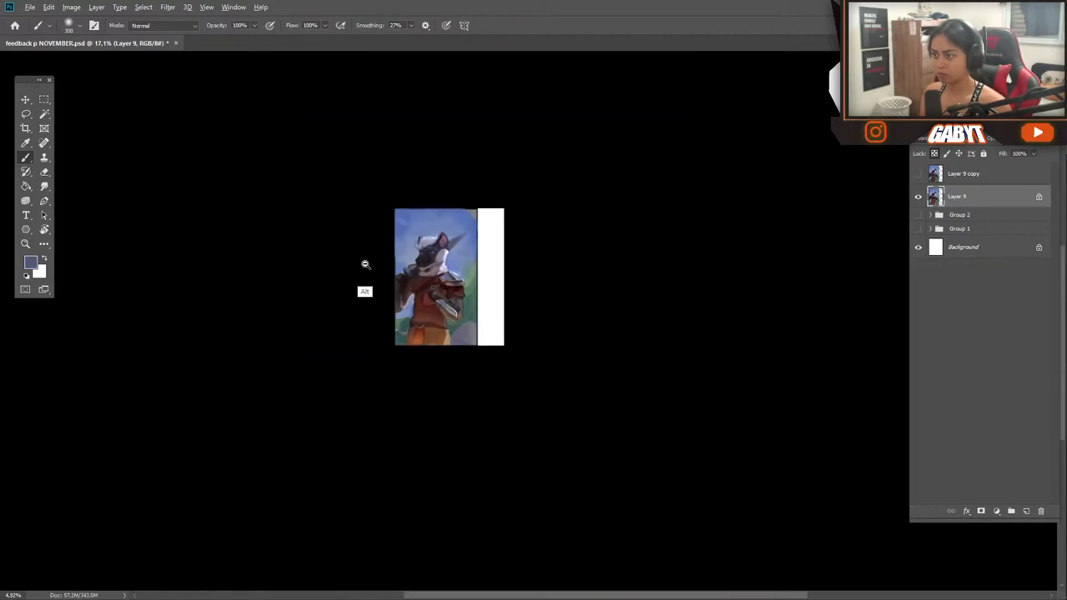
scroll(512, 209, up, 5)
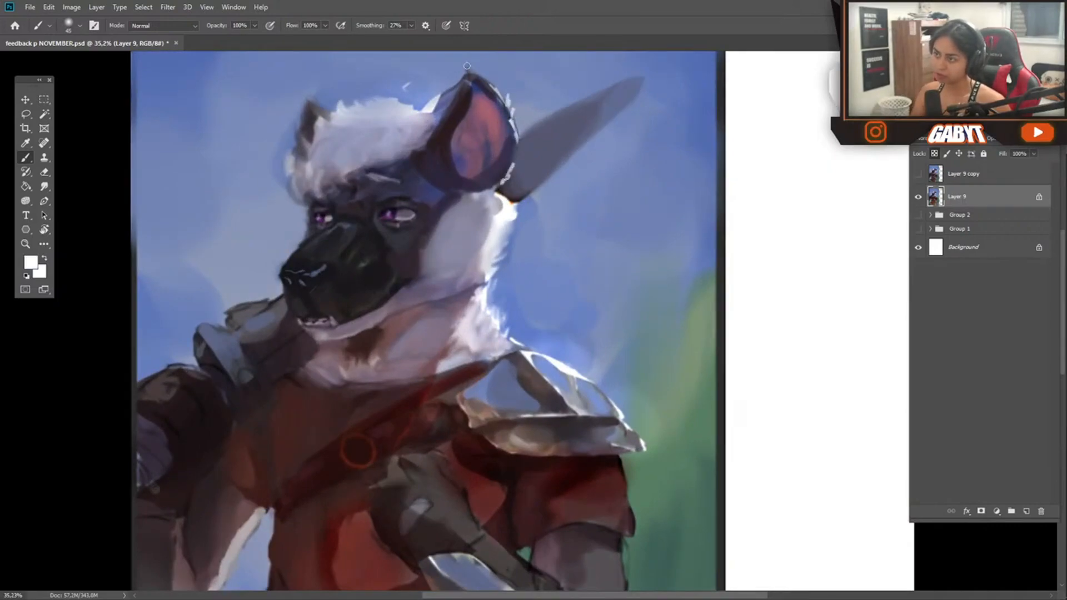
Paint sky-blue reflections onto the shoulder plates and compare the result by toggling layer visibility
scroll(604, 309, down, 3)
drag(548, 310, 571, 318)
alt+click(573, 302)
mouse_move(523, 303)
mouse_down()
mouse_move(559, 300)
mouse_move(511, 303)
mouse_up()
mouse_move(542, 378)
mouse_down()
mouse_move(467, 362)
mouse_move(531, 358)
mouse_up()
drag(522, 352, 496, 252)
click(918, 181)
click(921, 179)
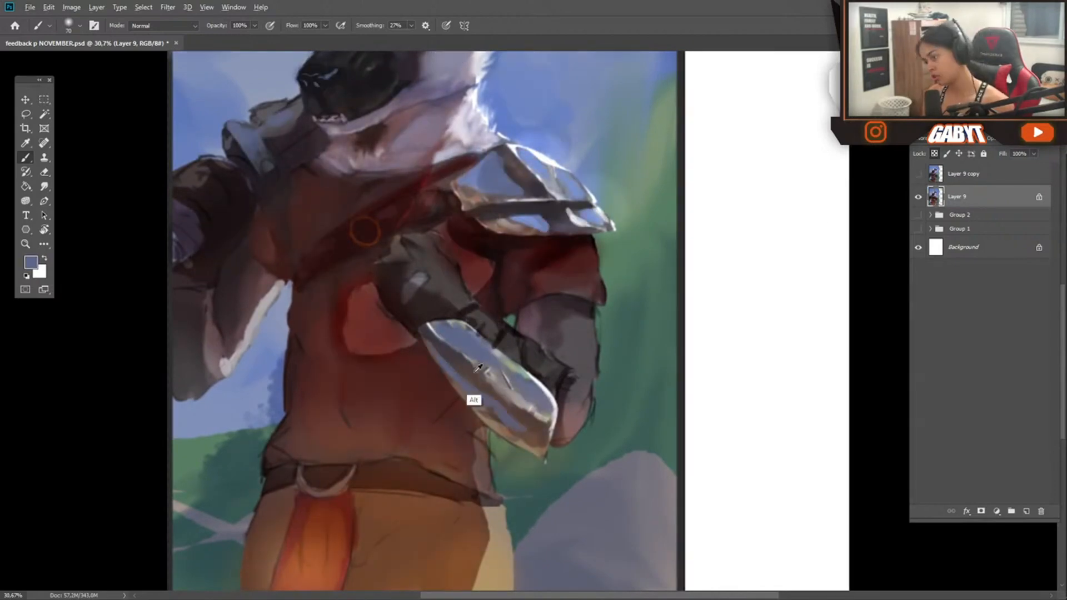
Add blue reflections to the forearm guard and pale rim light along the sleeve, arm and lower tunic edge
drag(583, 396, 574, 392)
mouse_move(571, 294)
mouse_down()
mouse_move(455, 341)
mouse_move(461, 264)
mouse_up()
alt+click(489, 270)
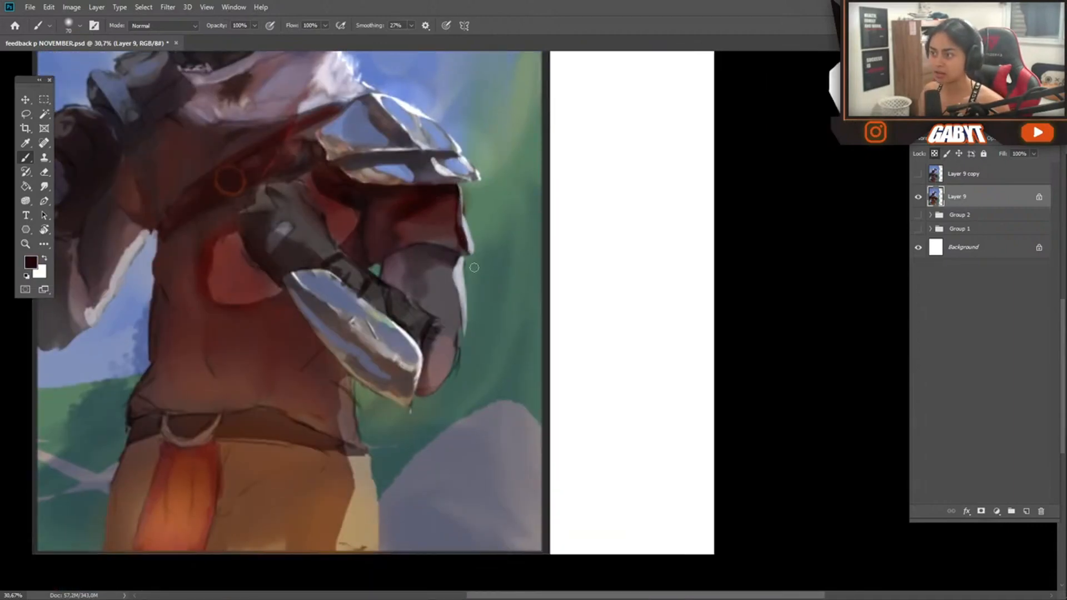
drag(408, 366, 387, 365)
alt+click(415, 349)
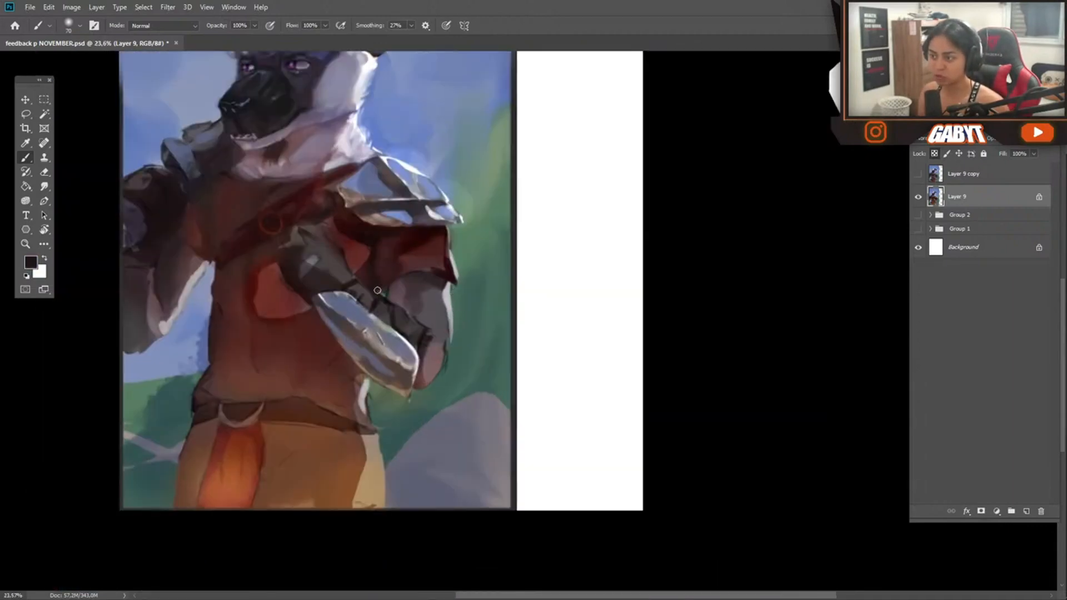
Block muted brown over the lower tunic with an enlarged brush and undo the last stroke
alt+click(375, 282)
drag(375, 283, 480, 322)
alt+click(482, 479)
key(bracketright)
key(bracketright)
key(bracketright)
key(bracketright)
key(bracketright)
key(bracketright)
mouse_move(467, 401)
mouse_down()
mouse_move(494, 425)
mouse_move(451, 376)
mouse_up()
alt+click(493, 406)
drag(493, 406, 425, 350)
key(ctrl+z)
Glaze greenish-brown over the tunic's front and pink patch at 30% opacity, enlarging the brush
alt+click(482, 463)
key(3)
mouse_move(451, 411)
mouse_down()
mouse_move(491, 460)
mouse_move(461, 458)
mouse_up()
key(bracketright)
key(bracketright)
key(bracketright)
key(bracketright)
key(bracketright)
drag(417, 356, 385, 389)
alt+click(386, 359)
Paint dark fold lines across the tunic and a dark strap with red accents over the chest
scroll(372, 435, down, 2)
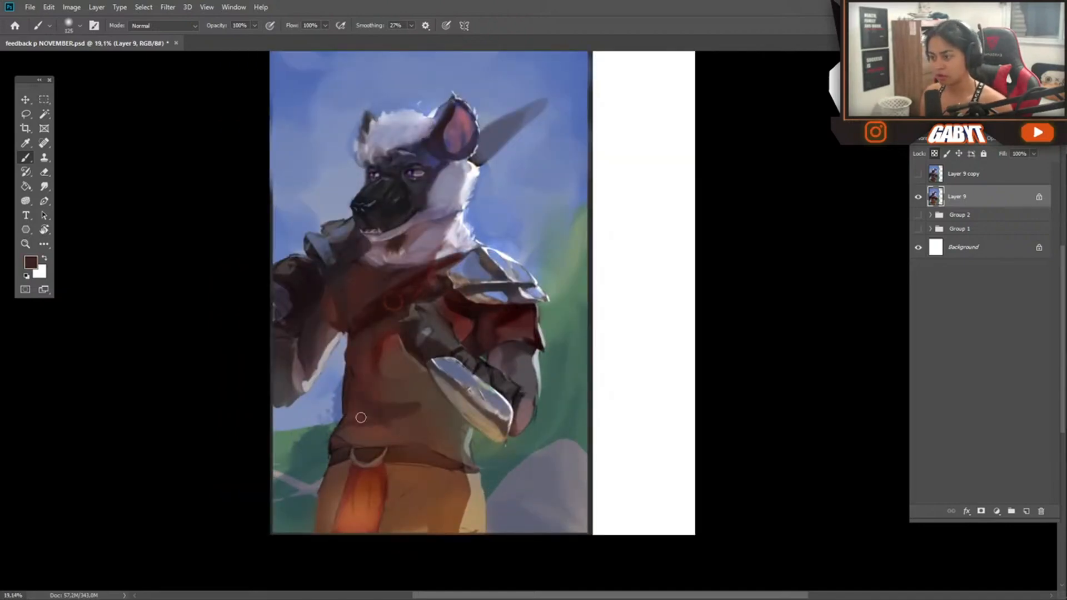
scroll(364, 357, down, 3)
scroll(341, 460, up, 6)
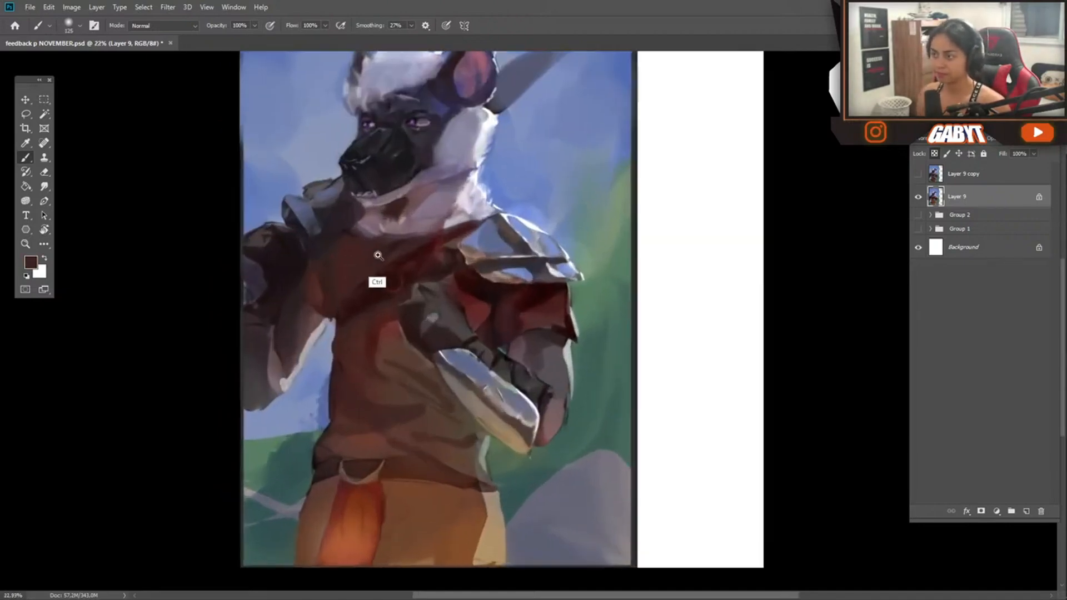
mouse_move(406, 298)
mouse_down()
mouse_move(377, 412)
mouse_move(430, 282)
mouse_move(384, 328)
mouse_up()
alt+click(555, 405)
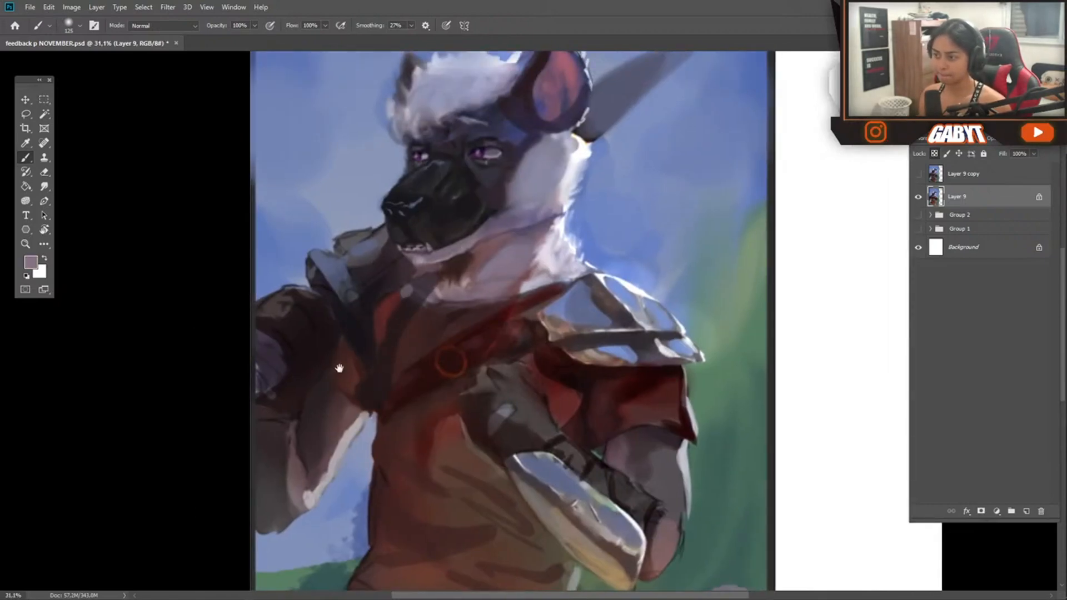
Pick a light peach color and paint rim highlights on the sleeve edge and beside the gloved hand
click(31, 261)
click(135, 191)
key(Return)
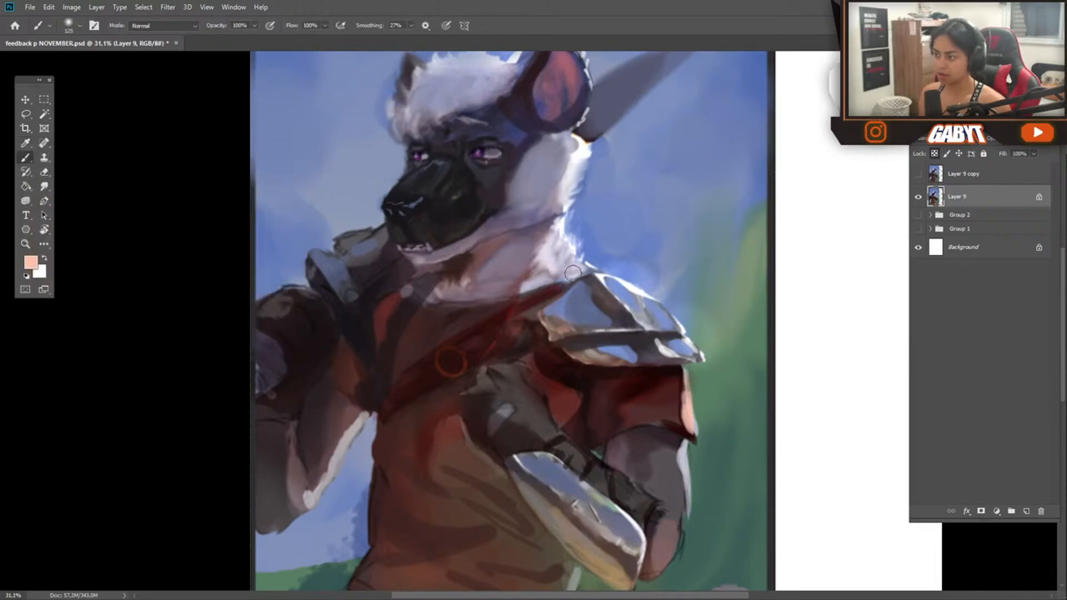
alt+click(527, 359)
scroll(534, 366, down, 4)
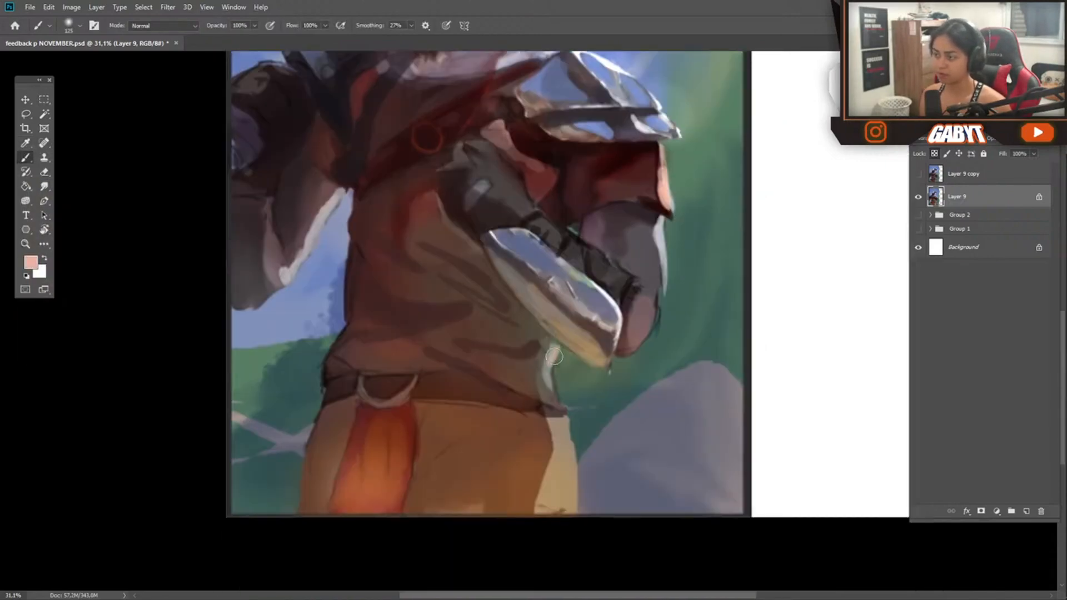
Paint peach rim highlights along the tunic's lower edge and waist beneath the forearm guard
drag(556, 394, 508, 361)
drag(550, 357, 544, 333)
mouse_move(483, 382)
mouse_down()
mouse_move(498, 355)
mouse_move(528, 347)
mouse_up()
Pick a dark maroon and paint shadow strokes along the belt and down the folds of the orange sash
alt+click(608, 168)
drag(588, 375, 505, 337)
drag(385, 357, 555, 365)
drag(463, 488, 462, 407)
drag(434, 446, 438, 385)
alt+click(438, 384)
mouse_move(408, 475)
mouse_down()
mouse_move(402, 379)
mouse_move(388, 433)
mouse_up()
drag(460, 433, 439, 452)
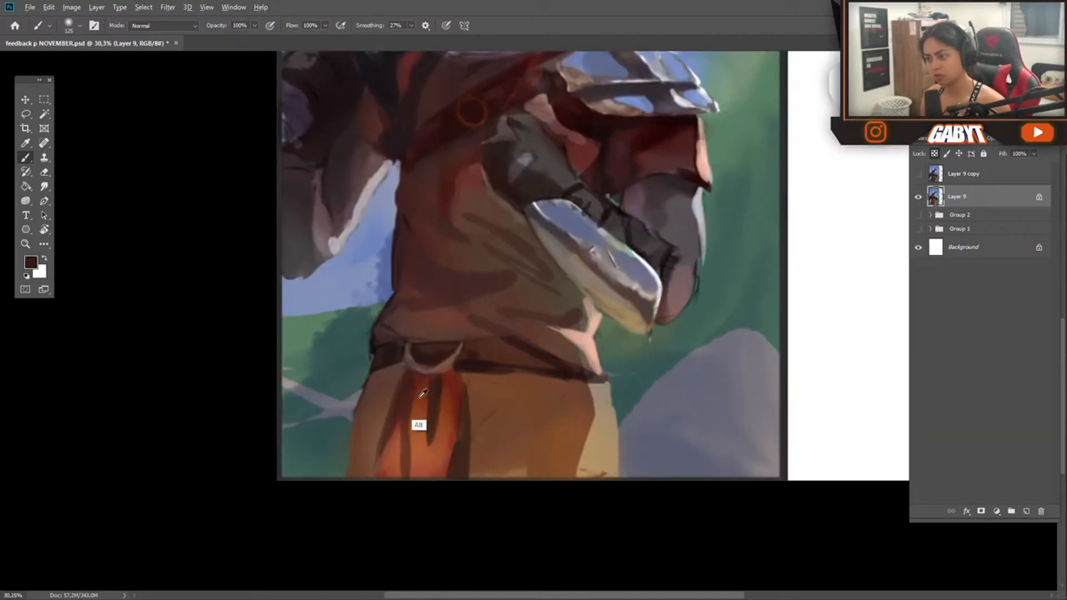
Paint bluish-gray reflected light along the side of the lower tunic above the belt and up the torso
drag(367, 505, 387, 567)
alt+click(383, 347)
drag(430, 415, 430, 409)
drag(470, 362, 418, 385)
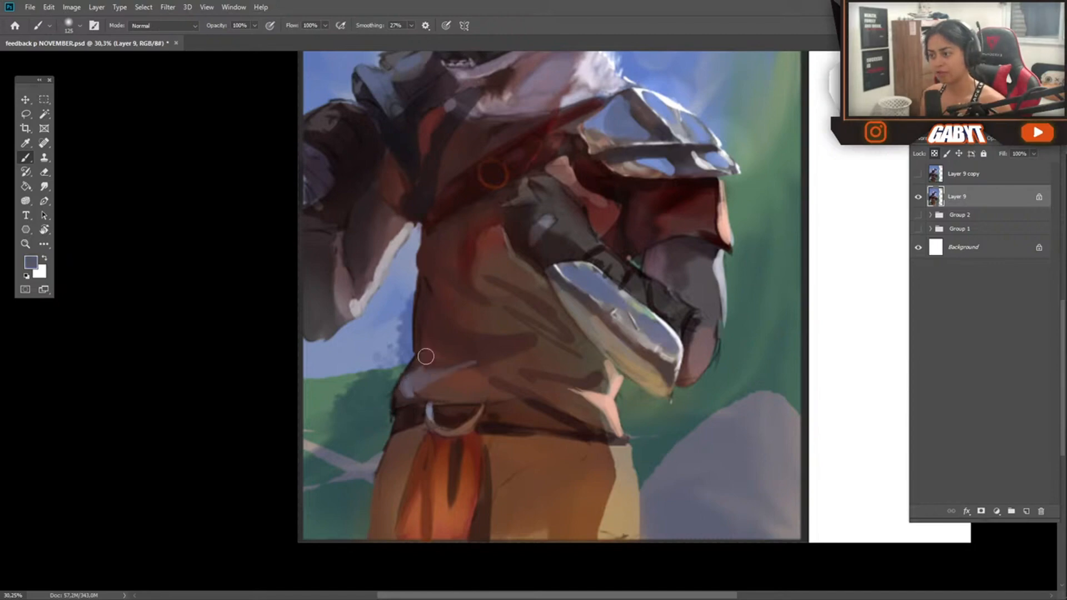
alt+click(445, 362)
drag(426, 324, 444, 336)
drag(425, 268, 450, 308)
click(441, 251)
drag(425, 214, 465, 192)
drag(412, 305, 380, 299)
alt+click(379, 298)
alt+click(421, 258)
drag(400, 376, 348, 481)
Choose a light green and dab leafy foliage highlights on the bushes on both sides of the hyena
alt+click(613, 258)
click(36, 263)
click(102, 203)
click(174, 219)
click(270, 174)
drag(622, 201, 582, 245)
drag(628, 310, 588, 344)
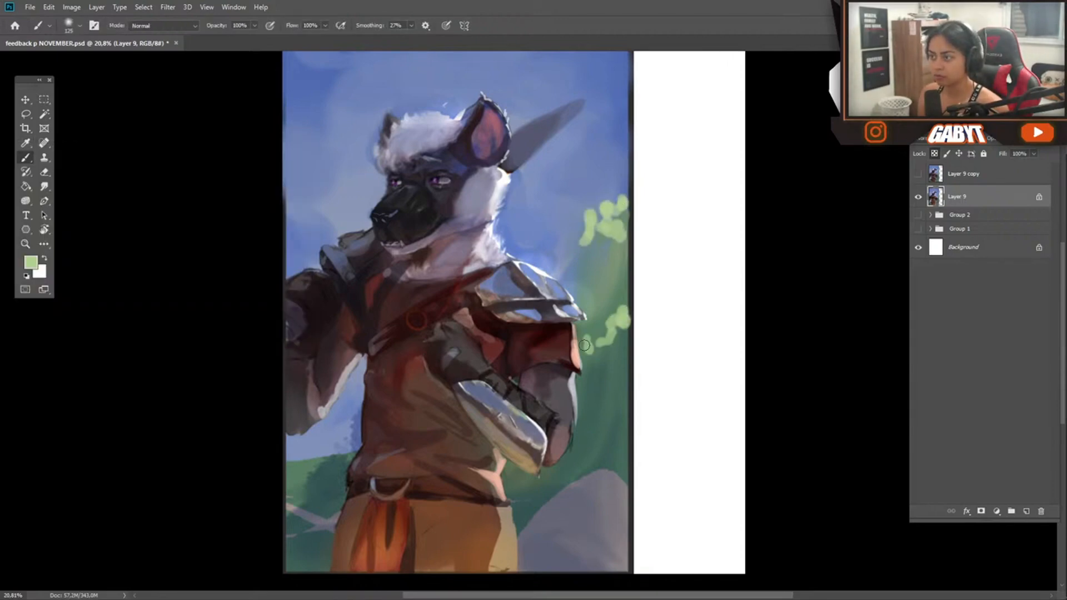
mouse_move(319, 461)
mouse_down()
mouse_move(288, 495)
mouse_move(300, 519)
mouse_up()
drag(335, 449, 296, 460)
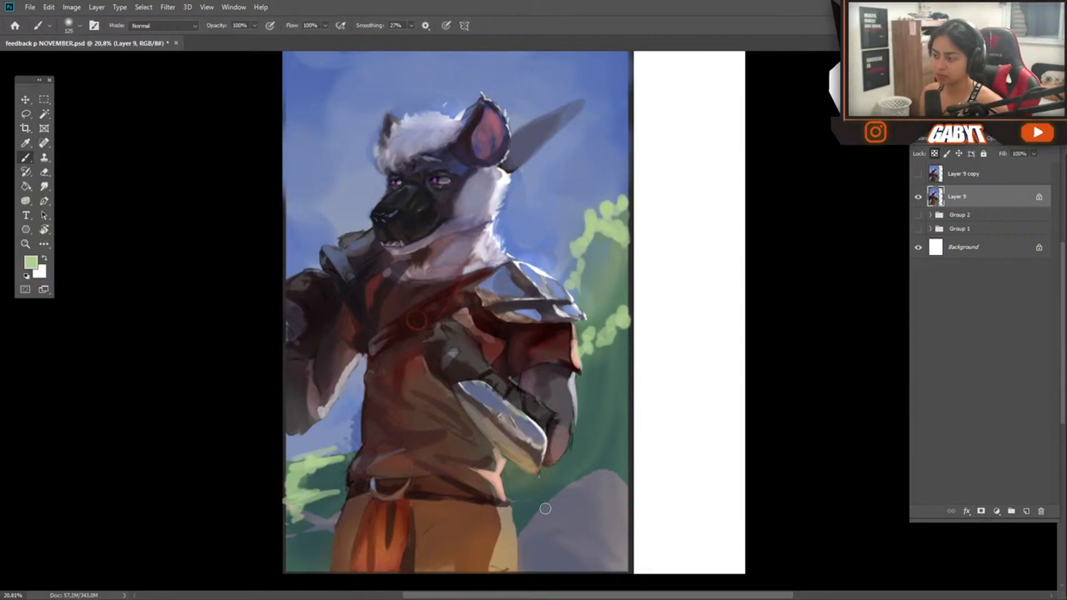
Choose a light gray and paint lit planes on the rock beside the hyena's trousers
click(33, 263)
click(175, 263)
click(103, 231)
click(175, 230)
click(273, 174)
drag(610, 471, 594, 521)
drag(618, 484, 625, 547)
drag(562, 537, 618, 571)
mouse_move(595, 477)
mouse_down()
mouse_move(583, 516)
mouse_move(532, 491)
mouse_up()
Define the planes of the hyena's dark face and muzzle with near-black strokes, undoing the first attempt
mouse_move(489, 197)
mouse_down()
mouse_move(589, 272)
mouse_move(507, 319)
mouse_move(395, 328)
mouse_move(462, 339)
mouse_up()
alt+click(589, 276)
key(bracketright)
key(bracketright)
key(bracketright)
key(bracketright)
key(bracketright)
key(bracketright)
key(bracketright)
key(bracketright)
key(bracketright)
drag(411, 325, 442, 302)
key(ctrl+z)
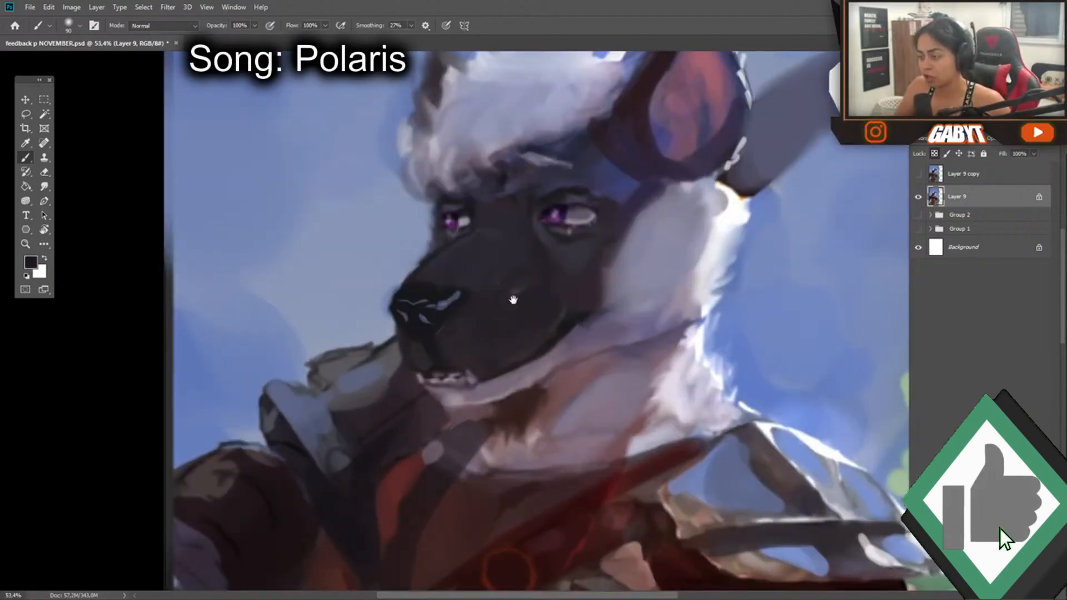
drag(537, 283, 408, 207)
drag(380, 272, 348, 313)
drag(365, 224, 393, 191)
mouse_move(374, 316)
mouse_down()
mouse_move(336, 336)
mouse_move(369, 320)
mouse_up()
alt+click(319, 366)
drag(317, 366, 381, 372)
Paint grayish-violet shadow tufts into the white cheek fur and the hair on top of the head
drag(504, 210, 456, 248)
alt+click(446, 239)
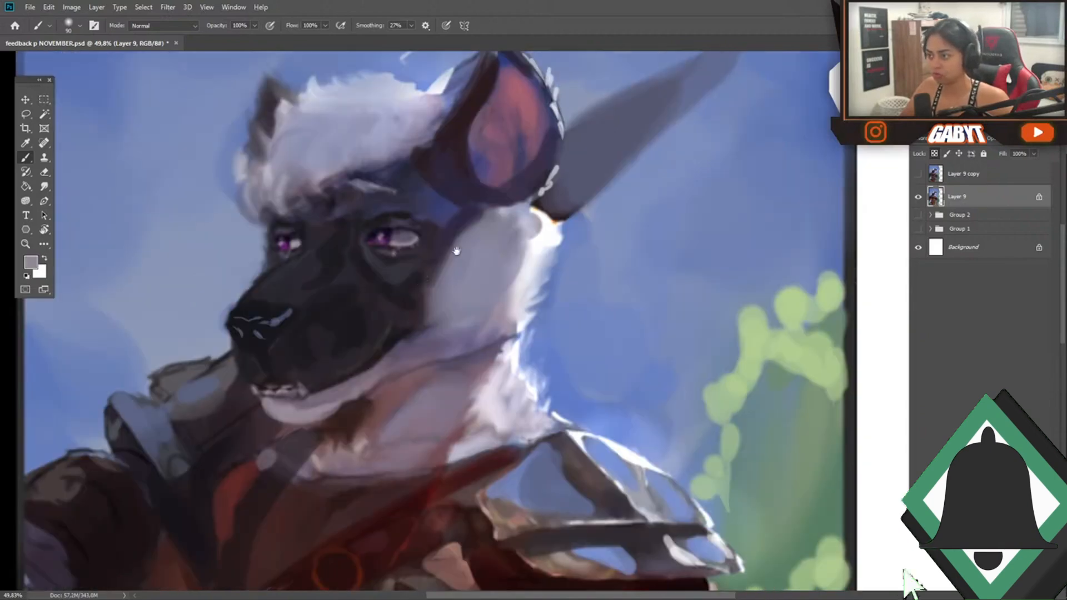
mouse_move(459, 312)
mouse_down()
mouse_move(502, 256)
mouse_move(449, 309)
mouse_up()
drag(376, 200, 349, 218)
alt+click(401, 176)
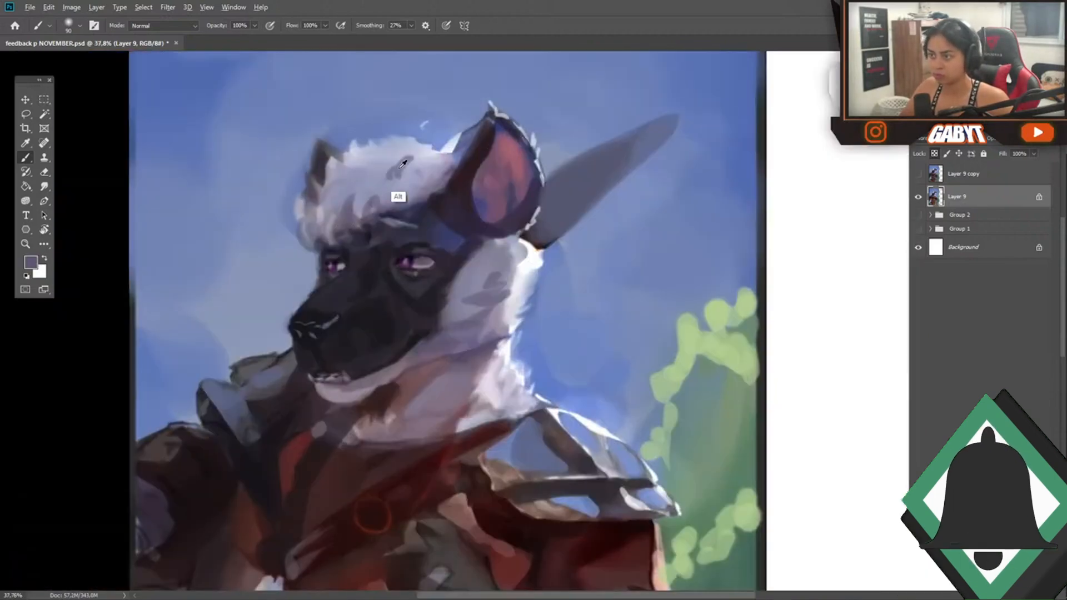
drag(370, 162, 345, 189)
drag(429, 176, 424, 201)
mouse_move(464, 249)
mouse_down()
mouse_move(405, 219)
mouse_move(514, 183)
mouse_up()
Detail the gray blade behind the ear with a smaller brush, adding a sharp outline, central ridge and fine streaks
alt+click(394, 129)
key(bracketleft)
key(bracketleft)
key(bracketleft)
key(bracketleft)
drag(584, 95, 448, 193)
scroll(405, 229, left, 3)
drag(542, 197, 526, 221)
drag(655, 87, 487, 165)
drag(576, 146, 538, 138)
drag(505, 216, 504, 226)
mouse_move(472, 253)
mouse_down()
mouse_move(379, 244)
mouse_move(491, 229)
mouse_up()
alt+click(496, 254)
Reshape the collar plate beside the muzzle into a pointed tip using sky blue and black with a larger brush
key(bracketright)
key(bracketright)
key(bracketright)
key(bracketright)
key(bracketright)
key(bracketright)
key(bracketright)
key(bracketright)
key(bracketright)
key(bracketright)
key(bracketright)
key(bracketright)
key(bracketright)
key(bracketright)
scroll(475, 266, down, 3)
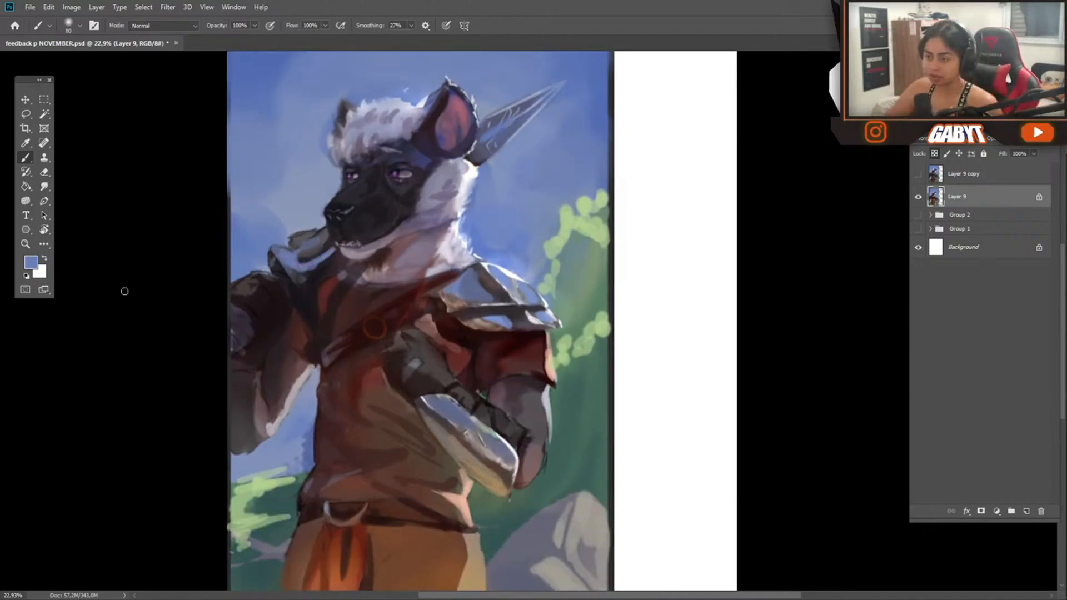
alt+click(275, 290)
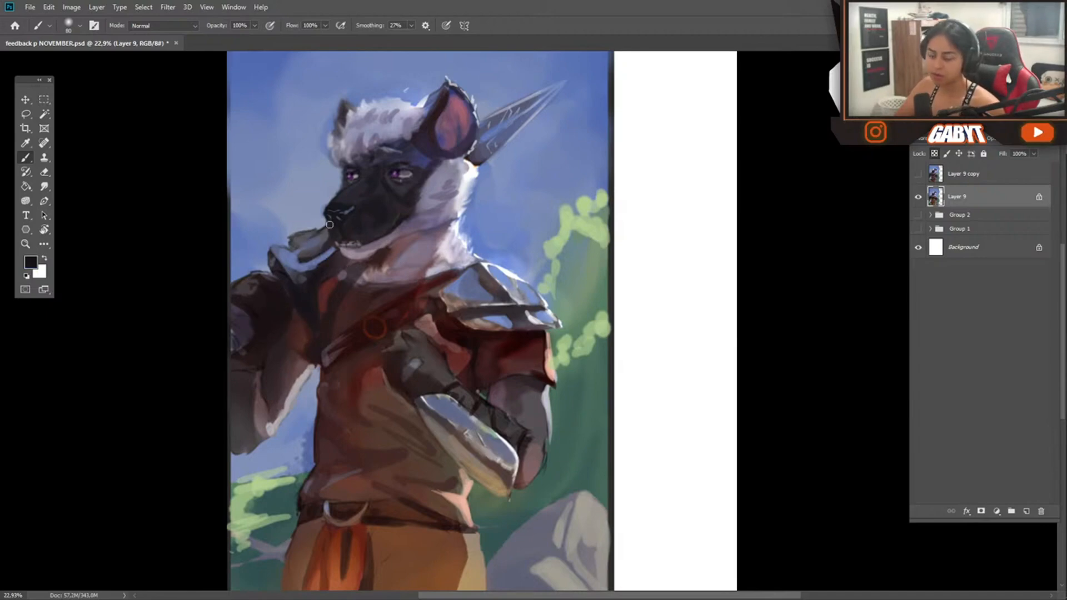
alt+click(293, 254)
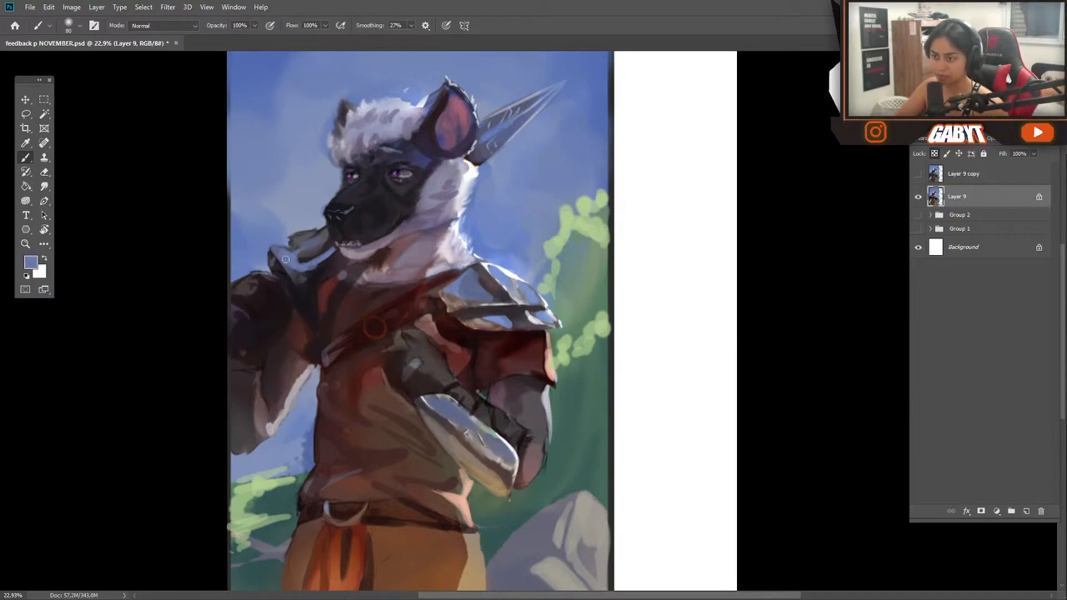
drag(271, 243, 295, 257)
Paint thin light-green grass blades above the rock and add more green strokes to the bush behind the arm
scroll(319, 347, down, 3)
drag(344, 351, 257, 269)
alt+click(439, 289)
alt+click(428, 268)
drag(417, 328, 445, 368)
drag(441, 325, 449, 359)
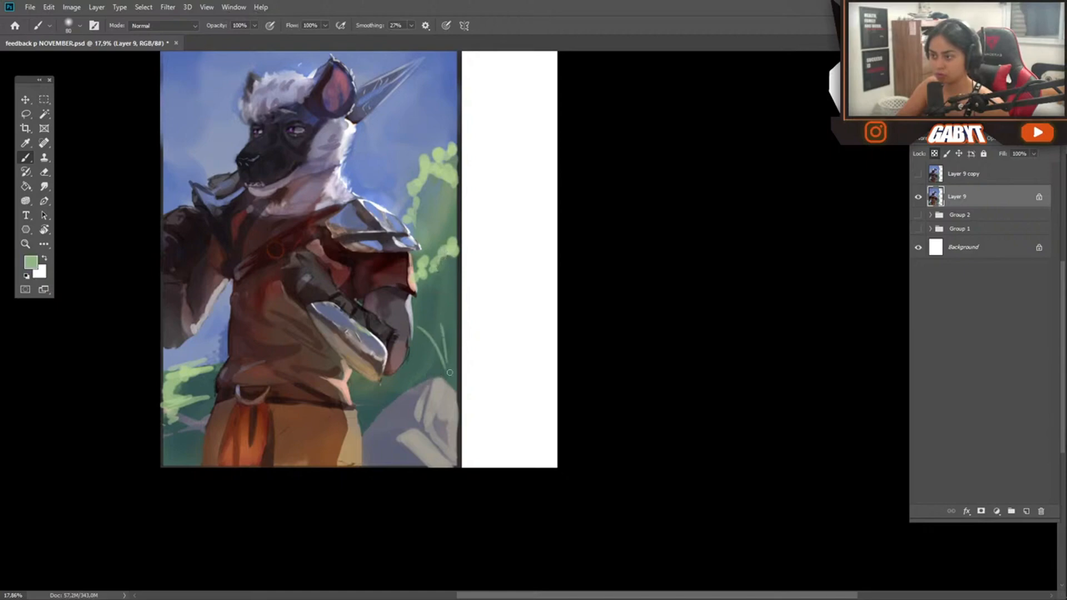
drag(425, 195, 429, 205)
mouse_move(451, 266)
mouse_down()
mouse_move(369, 295)
mouse_move(437, 278)
mouse_up()
drag(401, 269, 415, 272)
Enlarge the brush, pick a muted sky tone, try a broad stroke in the sky and undo it
key(bracketright)
key(bracketright)
key(bracketright)
key(bracketright)
key(bracketright)
key(bracketright)
alt+click(286, 128)
drag(469, 139, 451, 124)
mouse_move(478, 236)
mouse_down()
mouse_move(393, 205)
mouse_move(483, 242)
mouse_up()
alt+click(457, 282)
drag(252, 144, 291, 172)
key(ctrl+z)
Sweep diagonal grayish-green cloud streaks across the sky around the head with a larger brush
key(bracketright)
key(bracketright)
key(bracketright)
drag(219, 121, 282, 188)
drag(247, 203, 232, 203)
drag(419, 181, 360, 126)
drag(303, 121, 347, 149)
drag(463, 231, 454, 266)
drag(438, 250, 424, 250)
Paint thin white and pale blue diagonal cloud streaks across the upper sky
alt+click(358, 240)
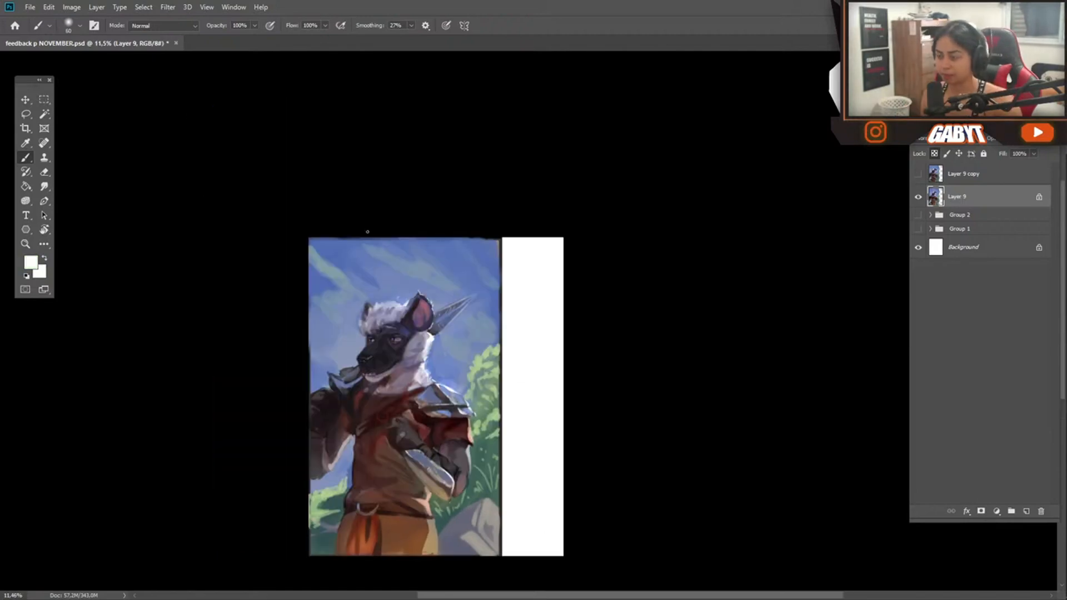
drag(406, 240, 456, 275)
alt+click(415, 242)
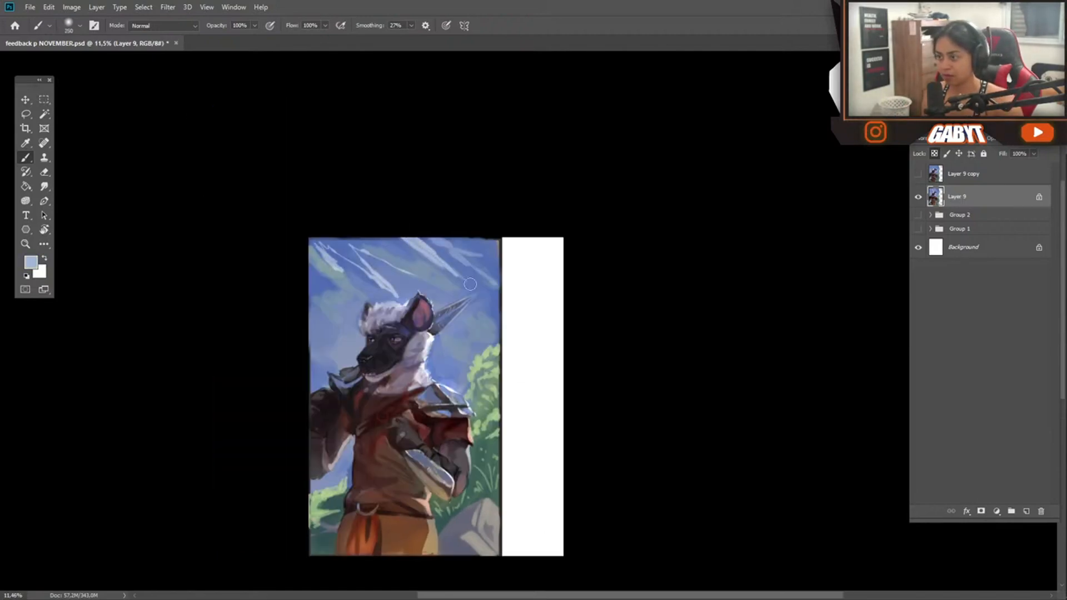
drag(364, 250, 415, 278)
mouse_move(389, 397)
mouse_down()
mouse_move(336, 381)
mouse_move(393, 389)
mouse_up()
Pick the sky blue and soften the cloud streaks around the head with the brush enlarged to 700
alt+click(397, 284)
key(bracketright)
key(bracketright)
key(bracketright)
key(bracketright)
key(bracketright)
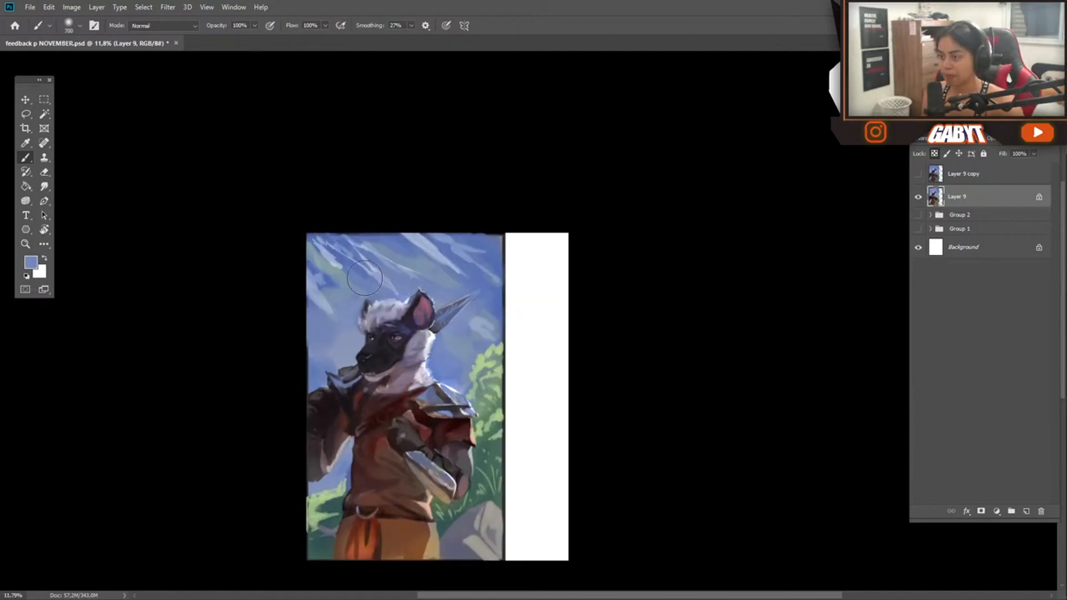
drag(419, 319, 441, 322)
Switch the brush to Soft Light mode and glaze warm tan light over the hair and cheek fur
drag(441, 322, 525, 219)
click(163, 25)
click(142, 185)
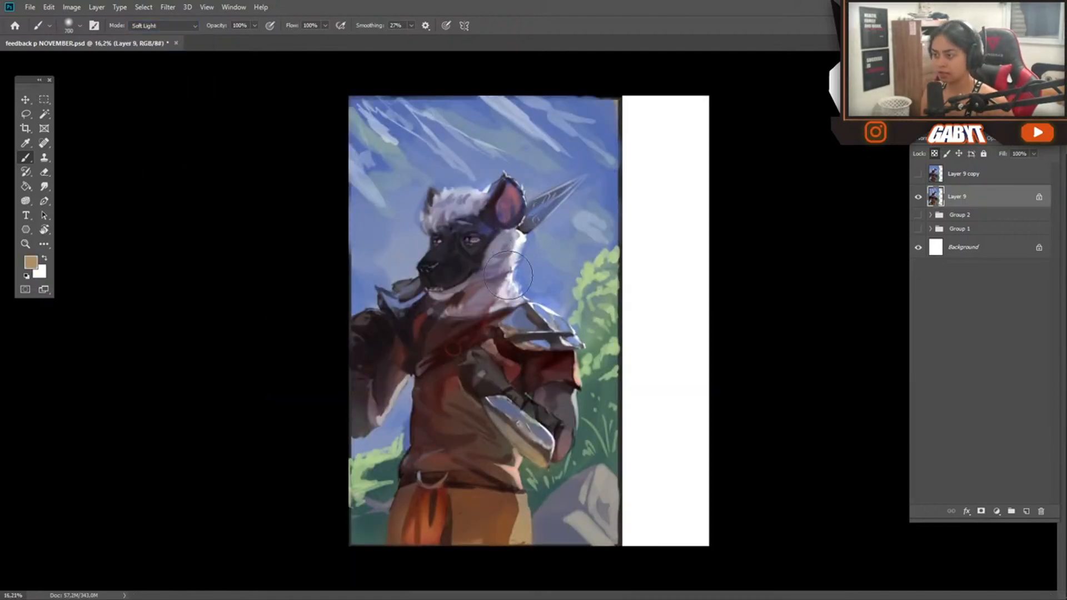
alt+click(456, 189)
drag(456, 189, 489, 188)
alt+click(517, 201)
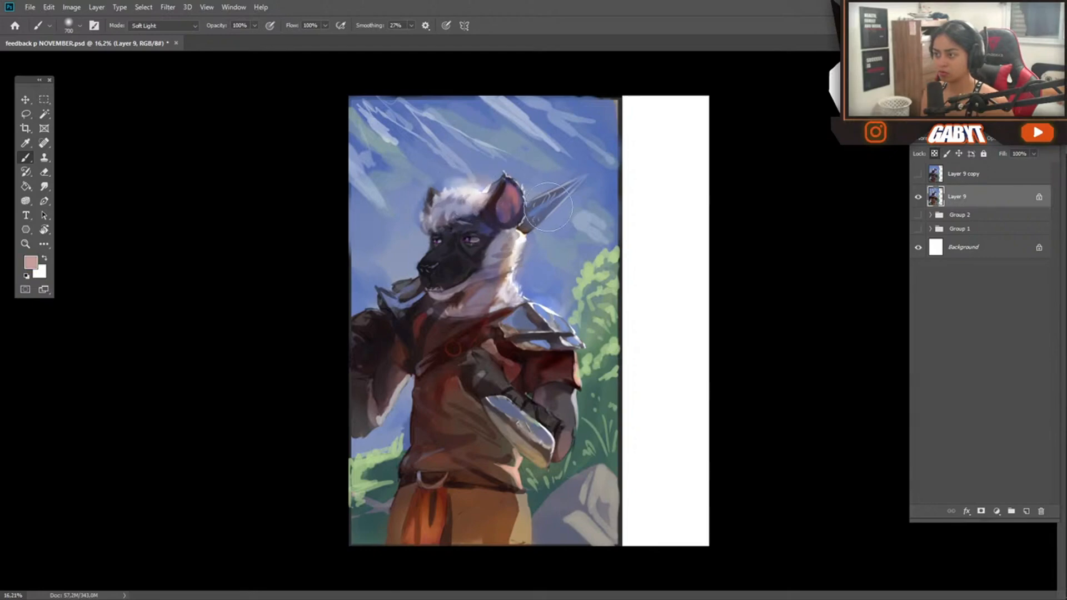
Glaze warm light onto the sleeve's edge and light blue onto the metal shoulder armor in Soft Light mode
alt+click(590, 281)
mouse_move(597, 266)
mouse_down()
mouse_move(602, 370)
mouse_move(576, 373)
mouse_up()
alt+click(557, 348)
alt+click(546, 314)
alt+click(546, 340)
drag(546, 311, 563, 338)
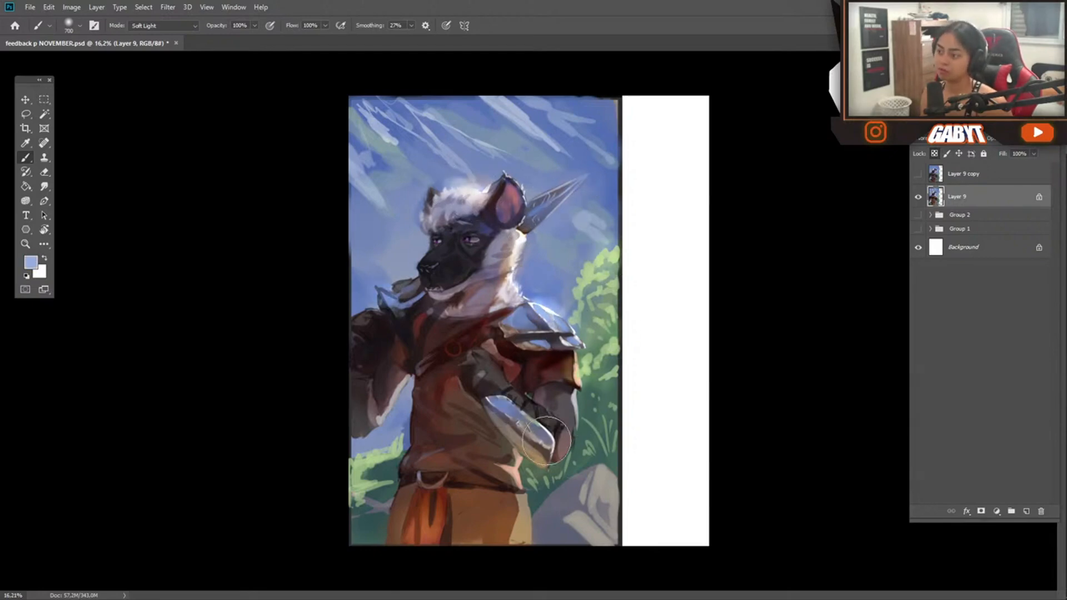
Glaze soft light over the forearm guard, elbow, trouser edge and rock
drag(495, 399, 571, 438)
drag(568, 398, 573, 431)
drag(531, 485, 525, 526)
drag(599, 476, 606, 515)
alt+click(601, 526)
Open Liquify and push the contours of the collar, hair and torso to refine the hyena's silhouette
key(ctrl+shift+x)
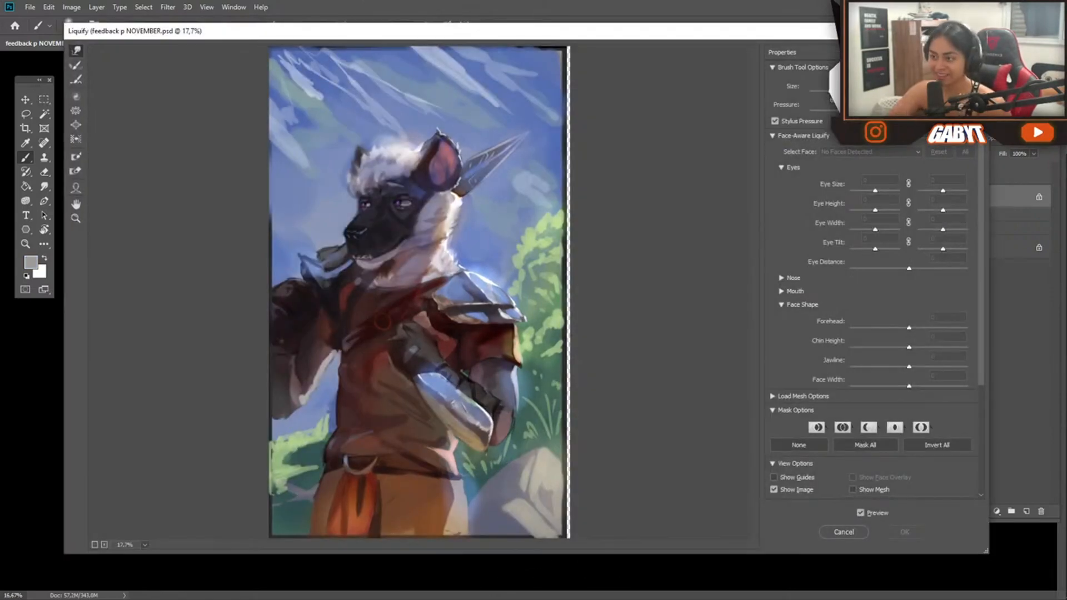
drag(343, 253, 350, 251)
drag(349, 145, 351, 134)
drag(353, 350, 344, 352)
mouse_move(361, 421)
mouse_down()
mouse_move(422, 489)
mouse_move(500, 328)
mouse_up()
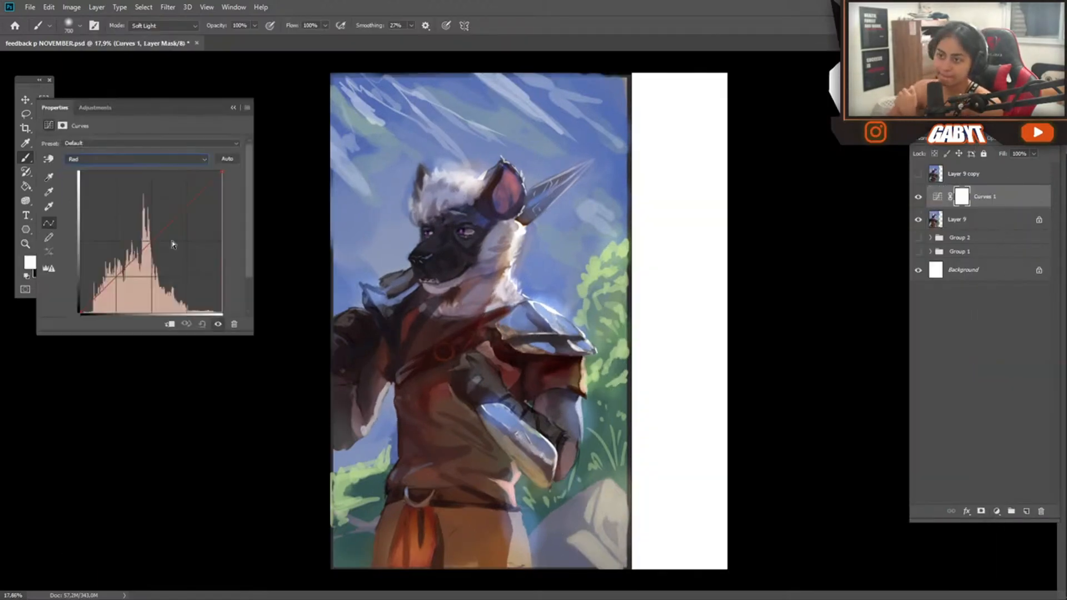
Adjust the Red channel of a Curves adjustment with added points and merge it into Layer 9
mouse_move(188, 204)
mouse_down()
mouse_move(181, 193)
mouse_move(202, 224)
mouse_move(191, 204)
mouse_up()
click(153, 243)
click(116, 277)
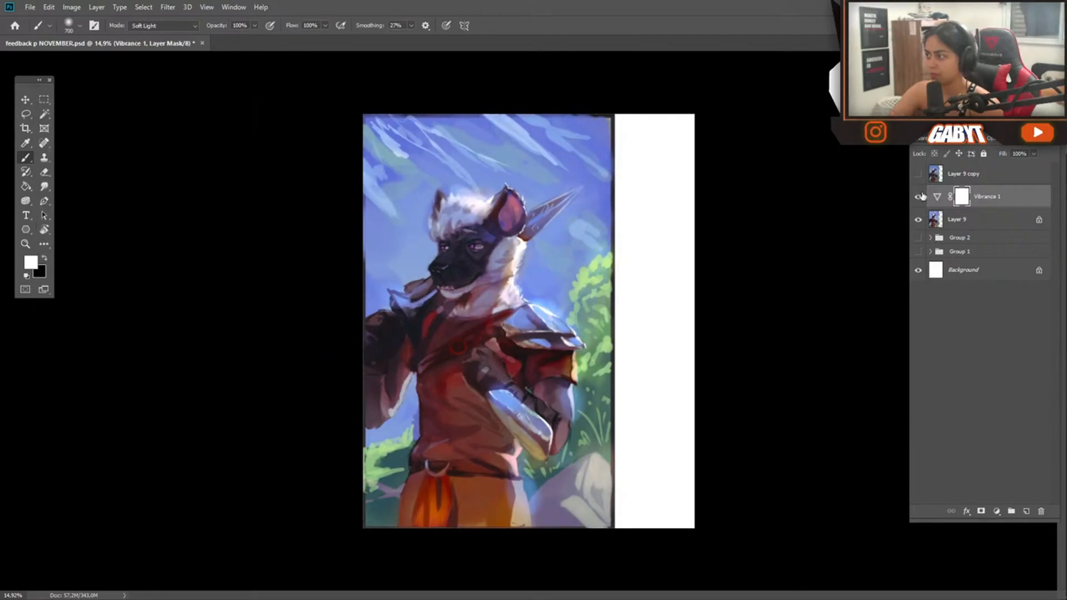
key(ctrl+e)
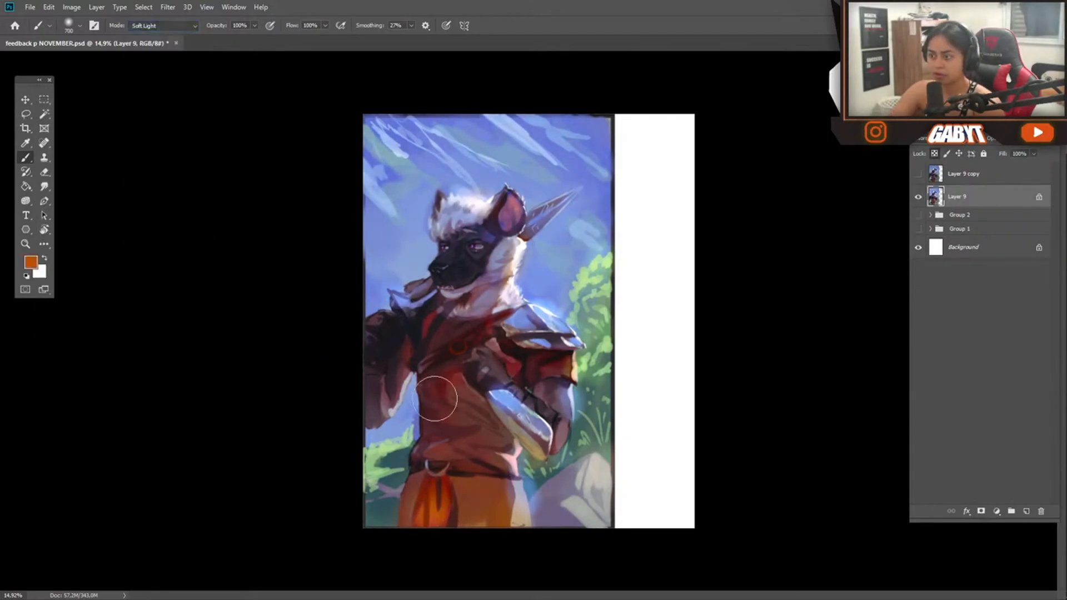